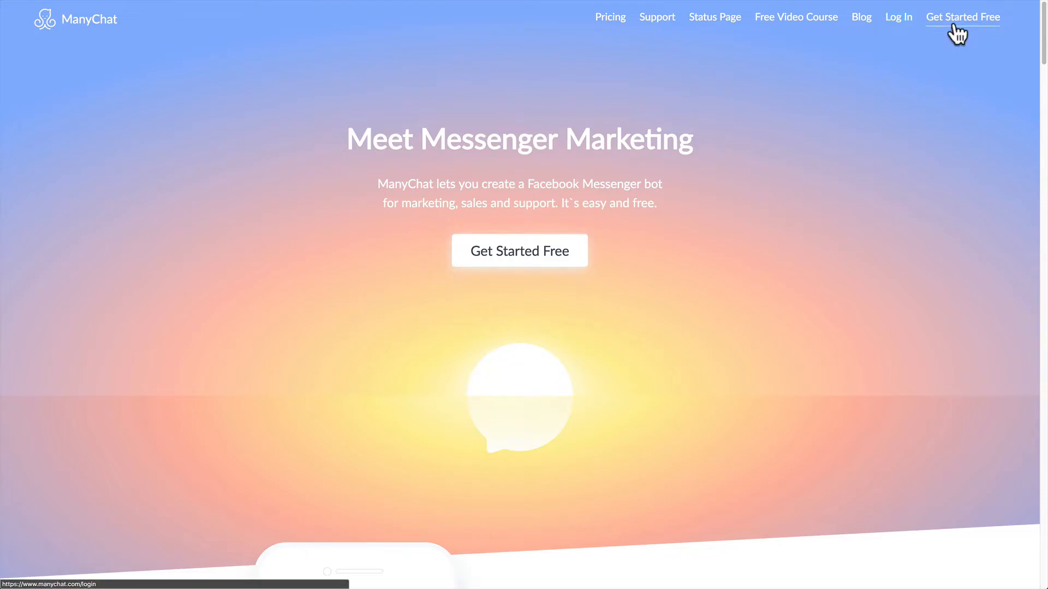
- Get started with ManyChat for free and open the Welcome Message flow for editing
click(956, 34)
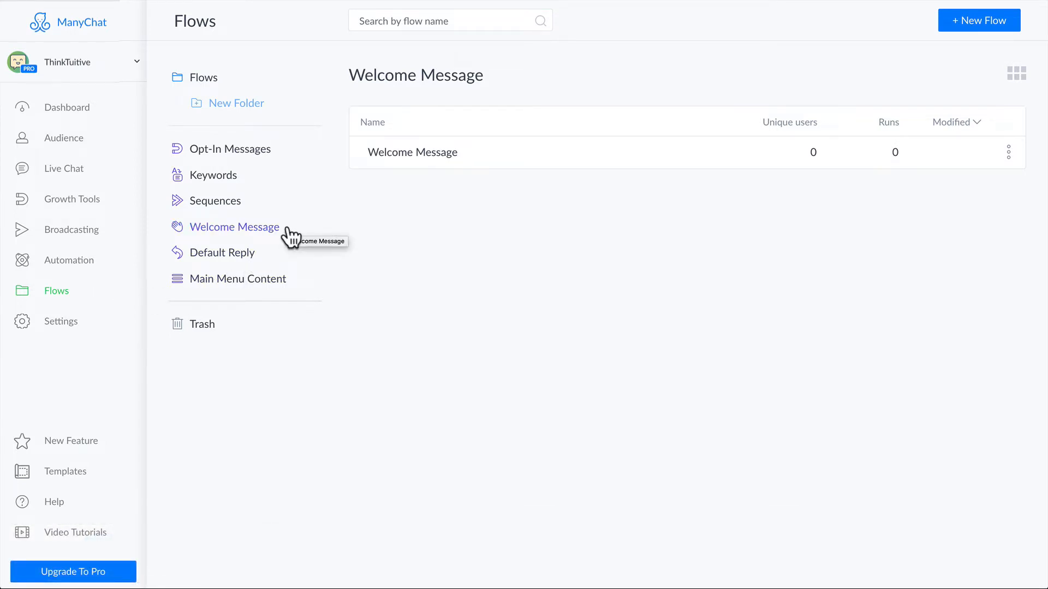
click(462, 167)
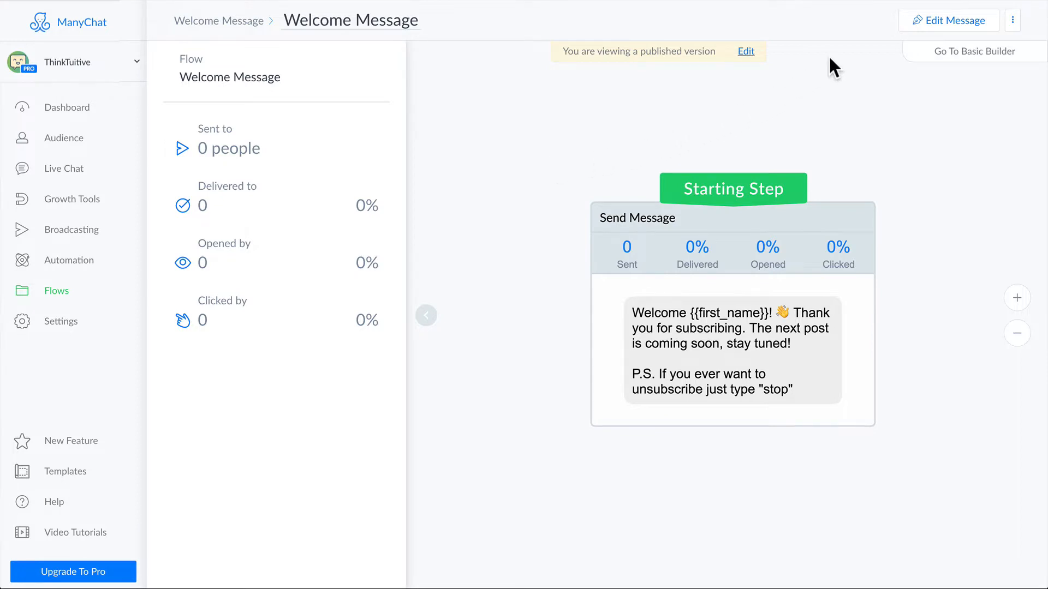
click(905, 24)
- Replace the welcome text with "Hello" followed by the First Name variable and an exclamation mark
drag(353, 199, 175, 100)
text(Hello)
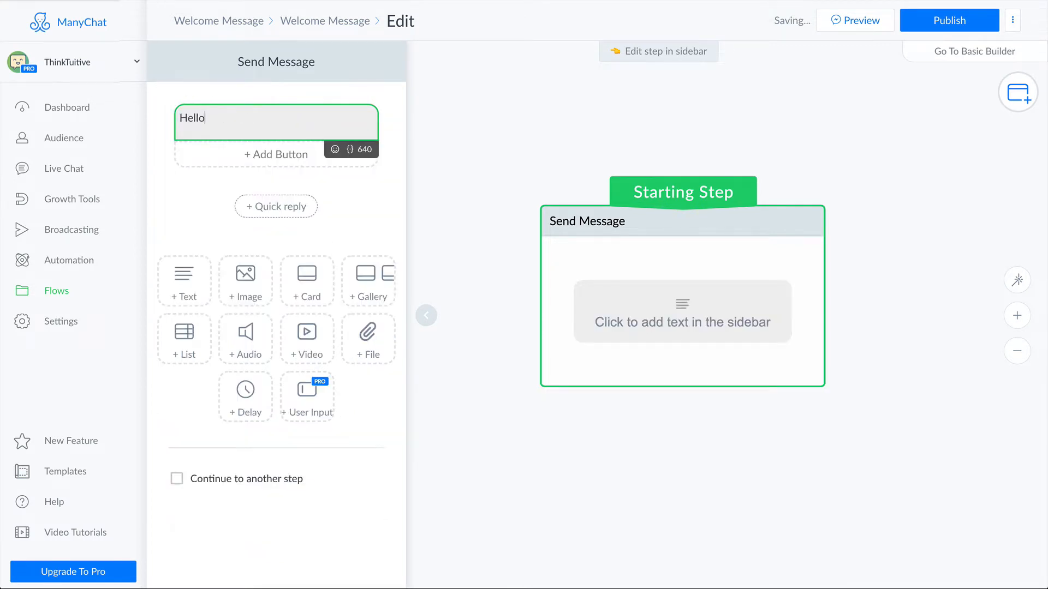
text( {)
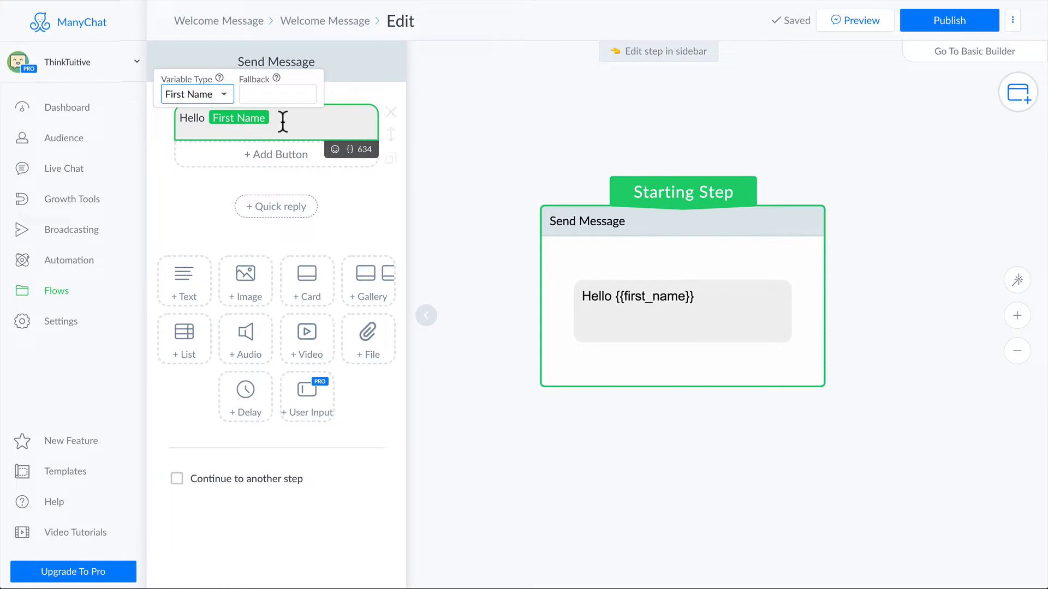
click(224, 96)
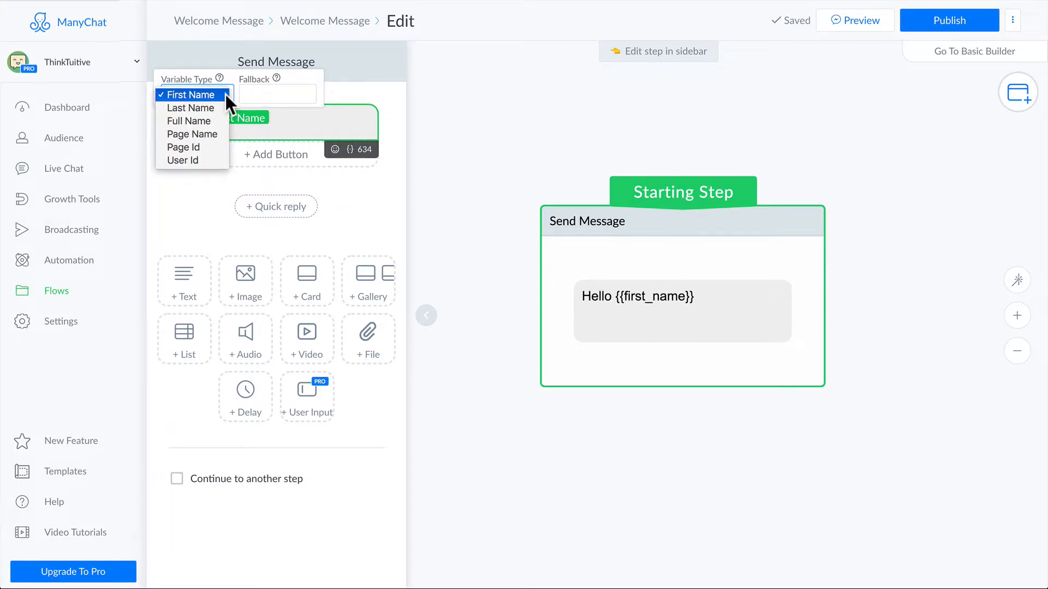
click(224, 94)
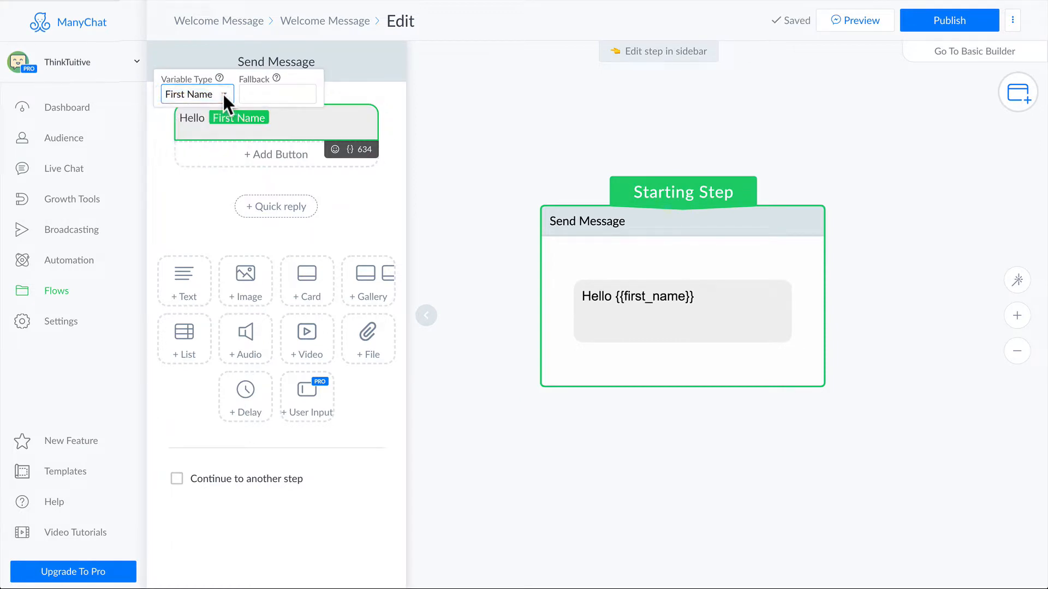
click(281, 118)
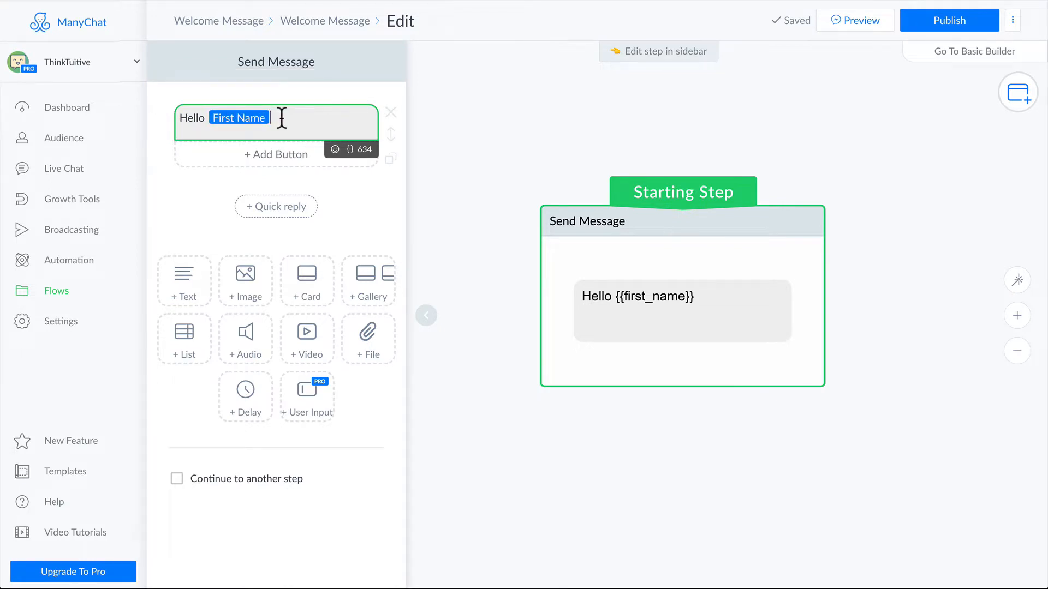
text(!)
- Insert a smiling emoji with blushing cheeks at the end of the greeting text
click(336, 150)
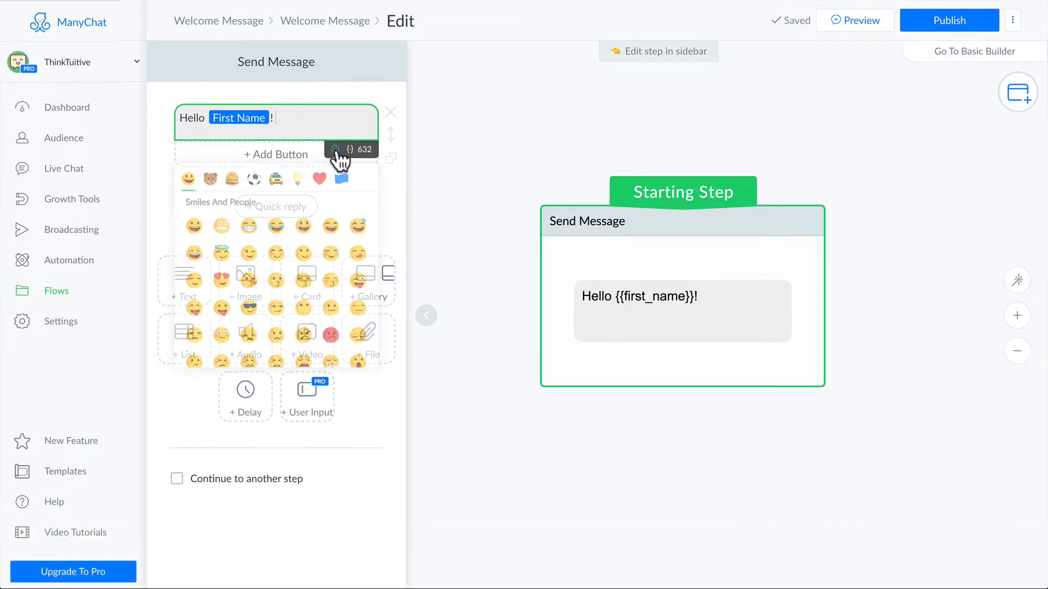
click(277, 254)
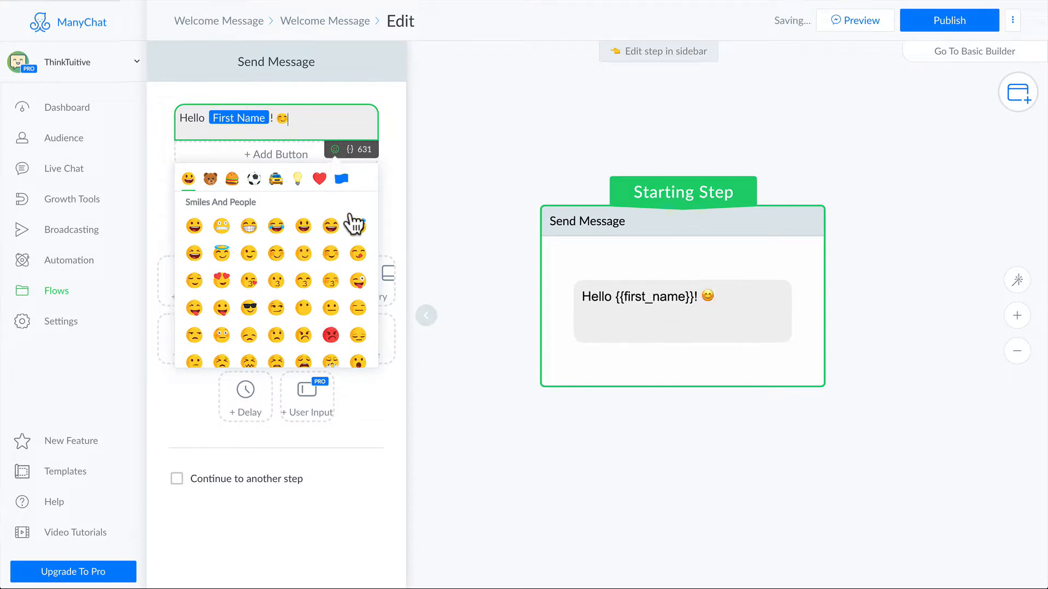
click(388, 184)
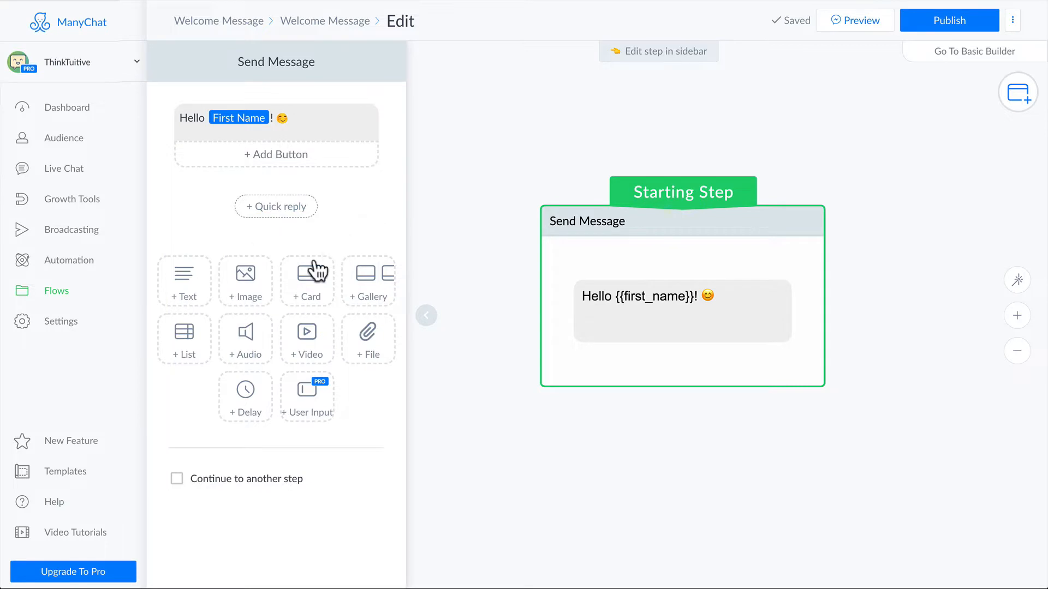
- Add an image block with hello.gif from the Desktop and move it above the greeting text
click(270, 282)
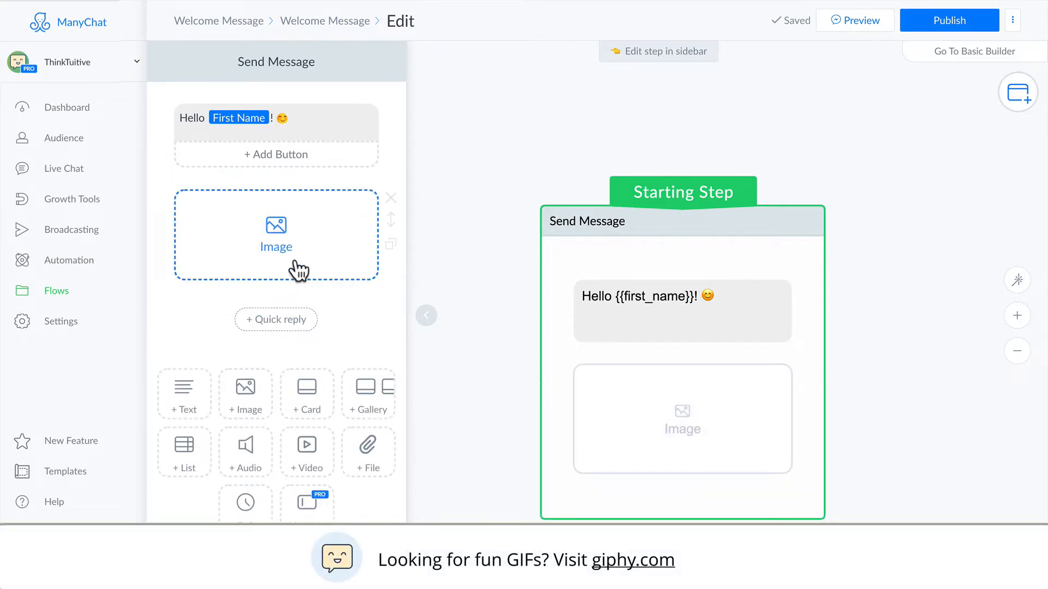
click(318, 238)
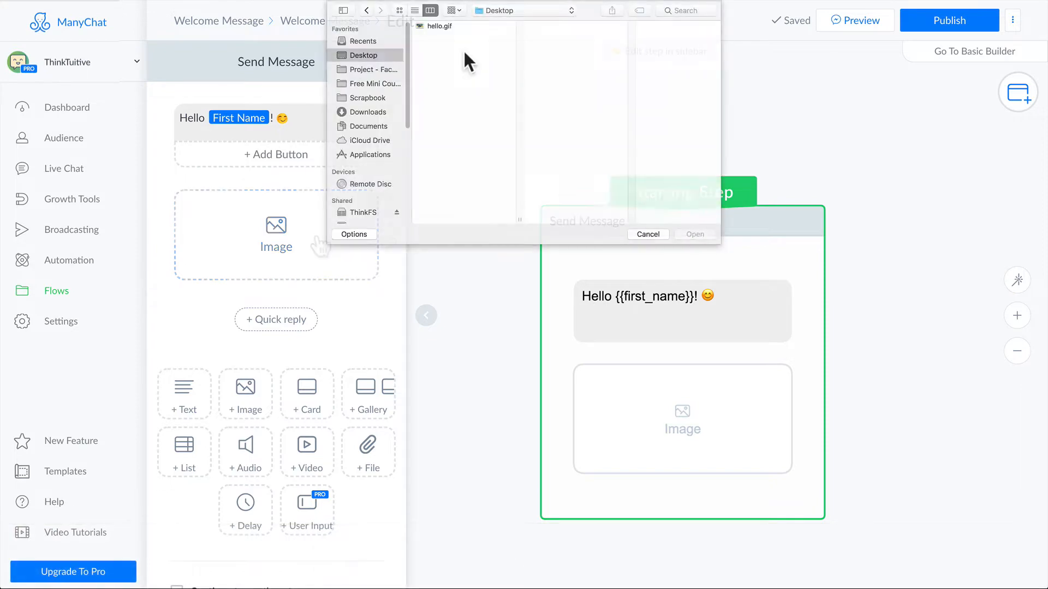
double_click(450, 25)
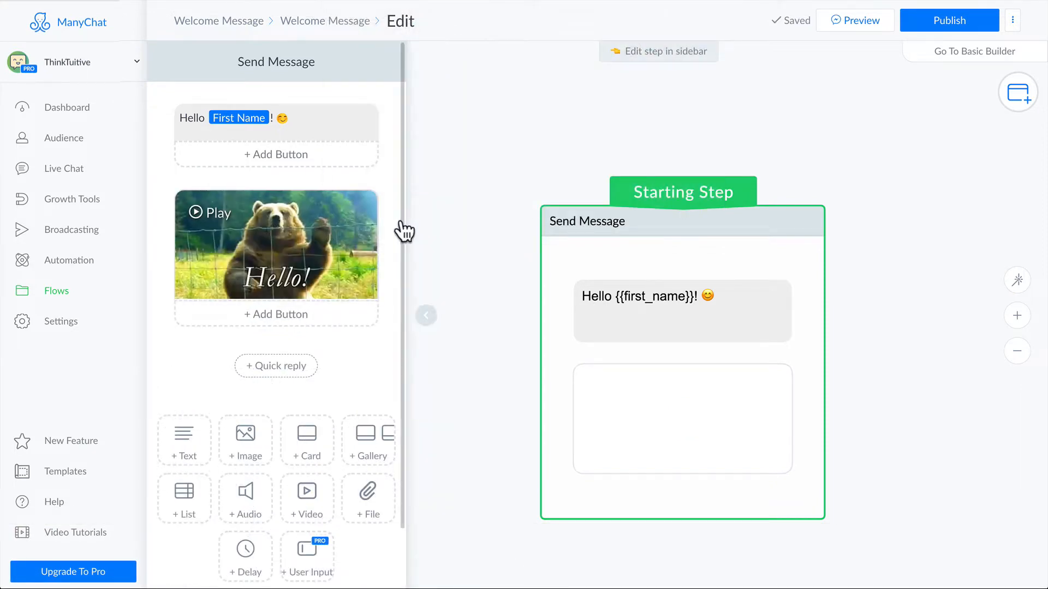
mouse_move(393, 248)
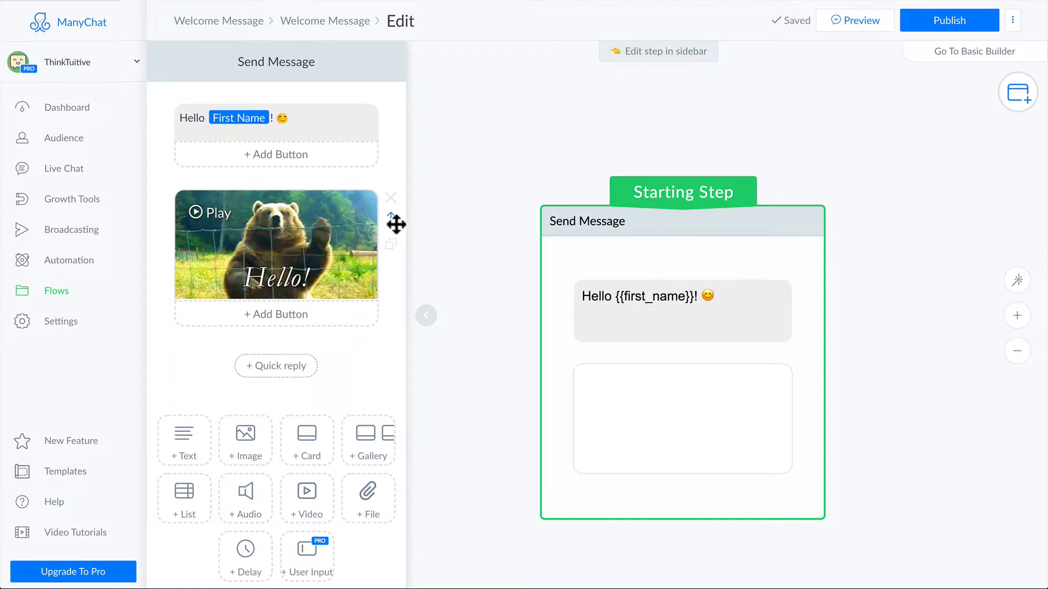
drag(397, 225, 384, 104)
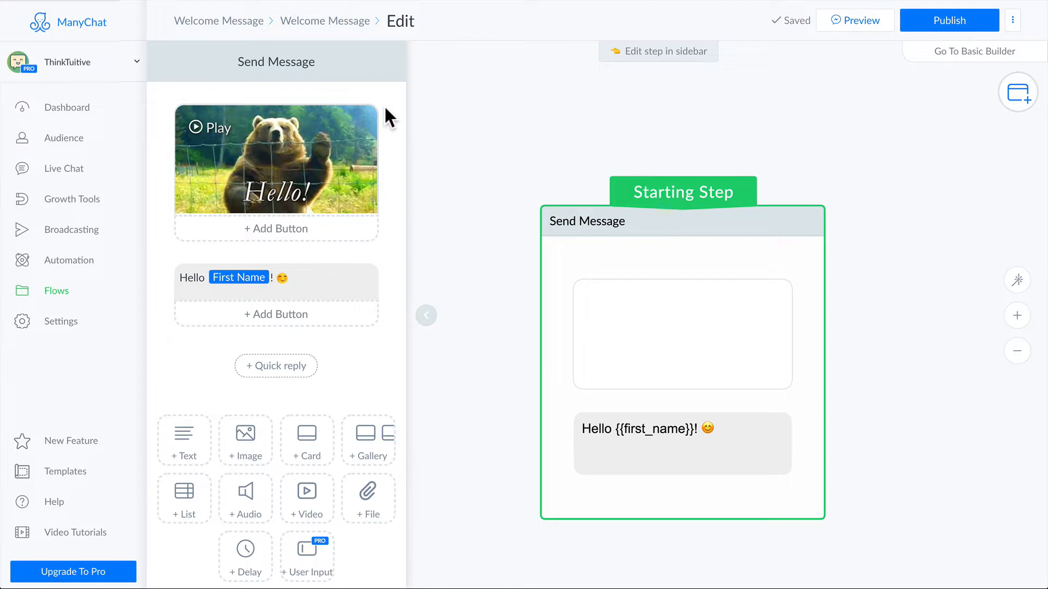
- Add a 2-second typing delay and place it between the hello image and the greeting text
click(268, 569)
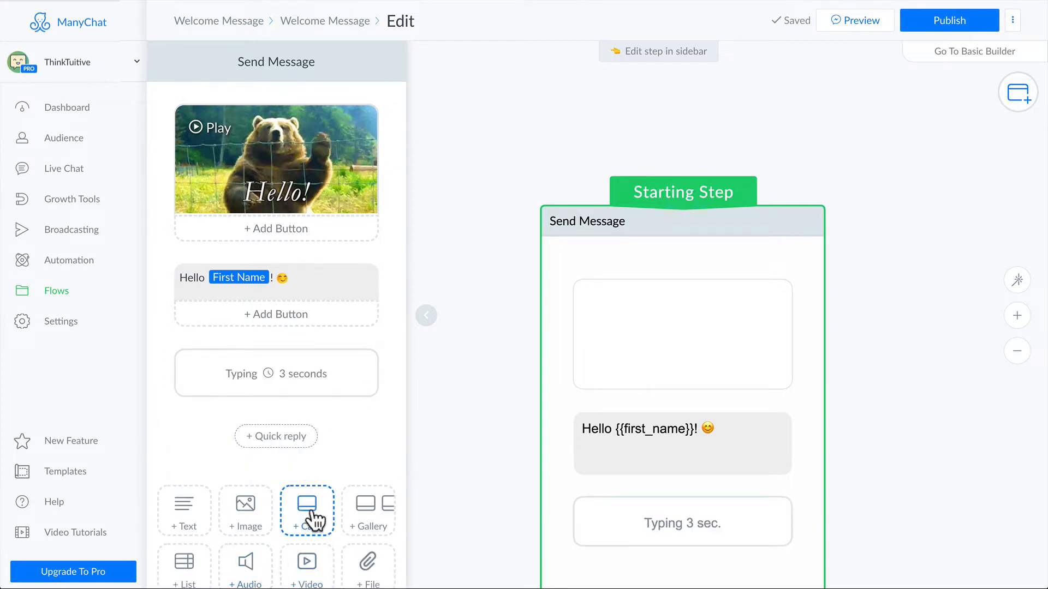
click(351, 398)
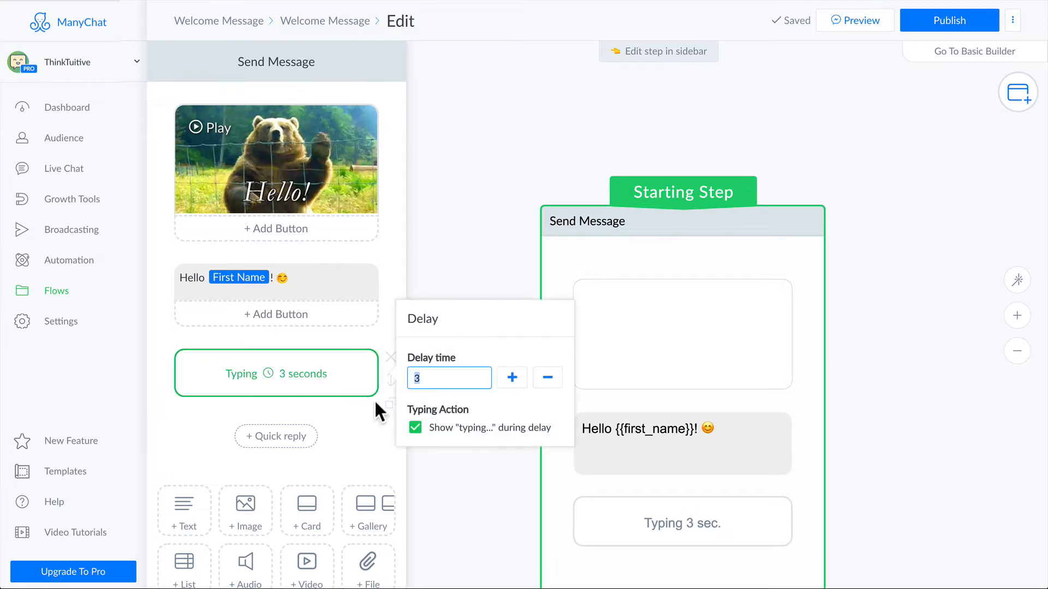
click(547, 383)
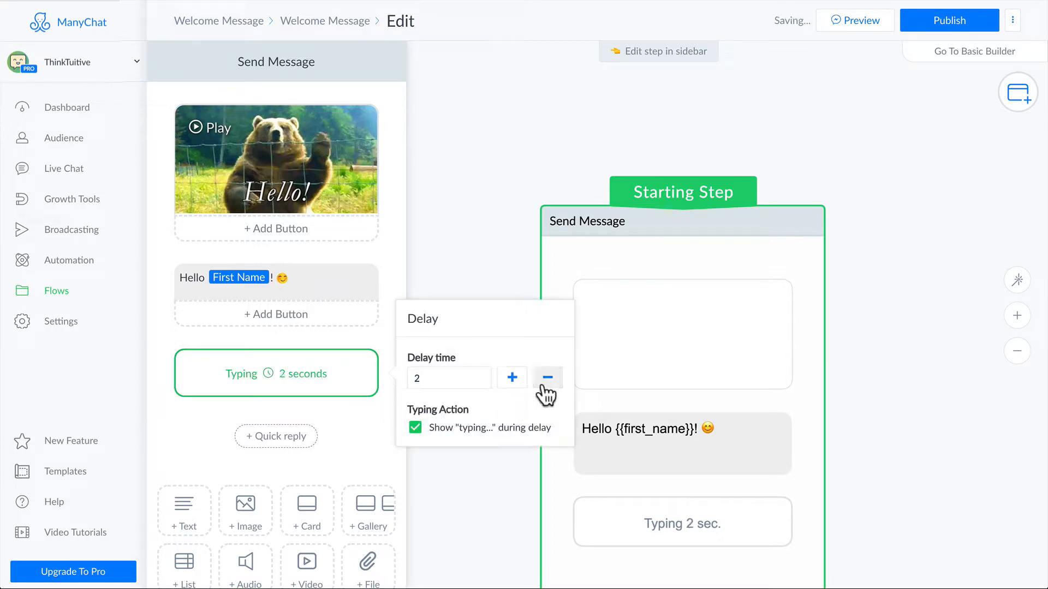
click(366, 418)
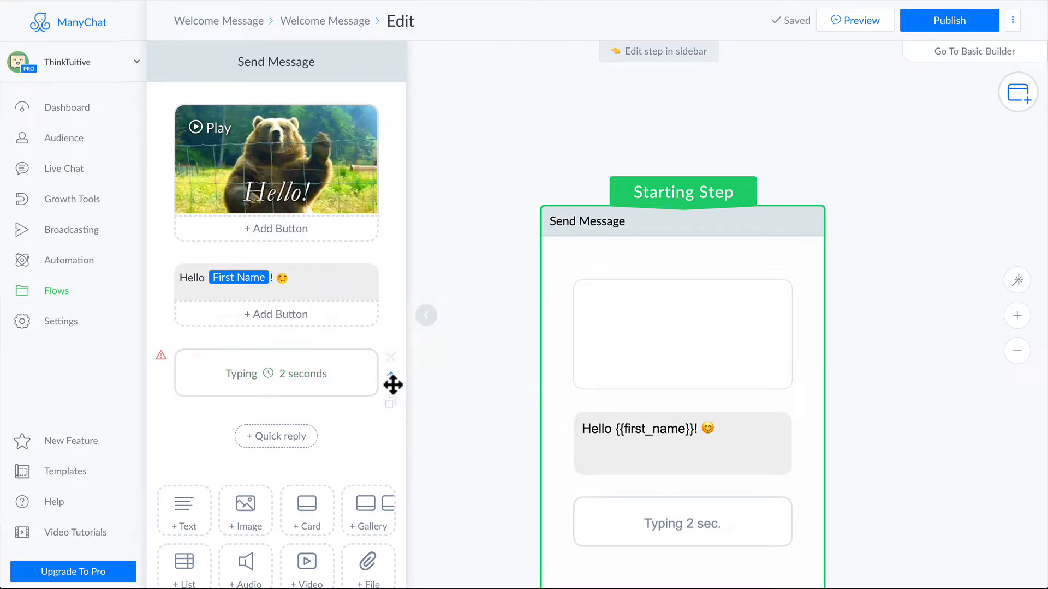
drag(393, 385, 359, 270)
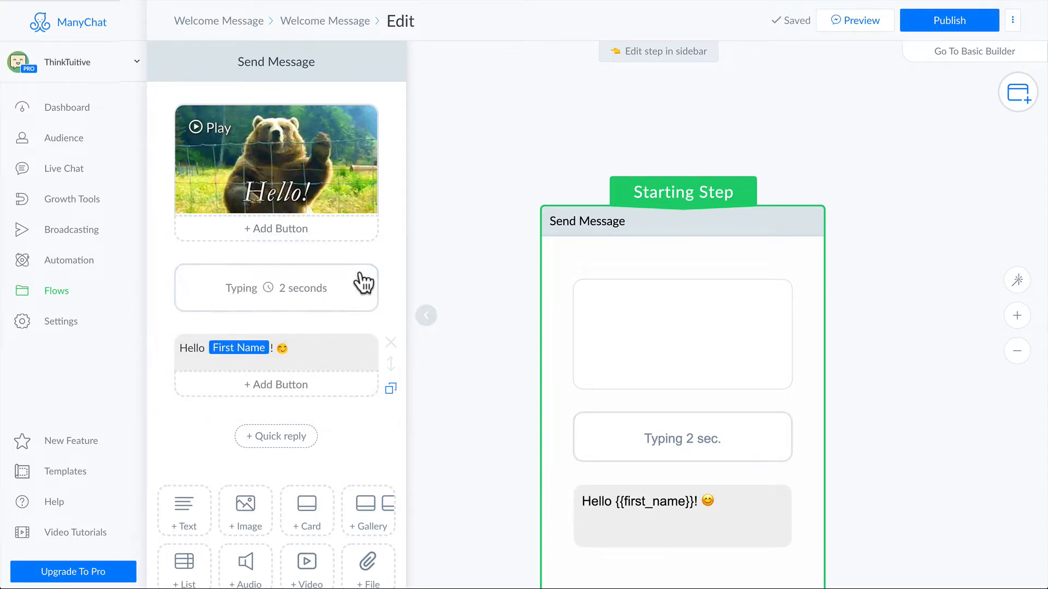
- Publish the edited Welcome Message flow
scroll(359, 272, down, 3)
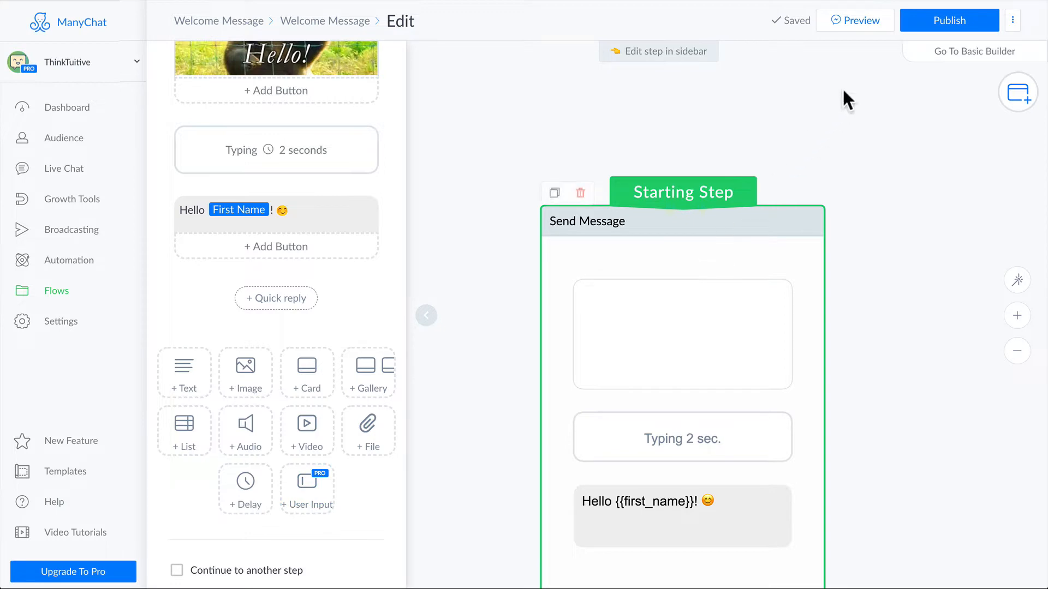
click(904, 23)
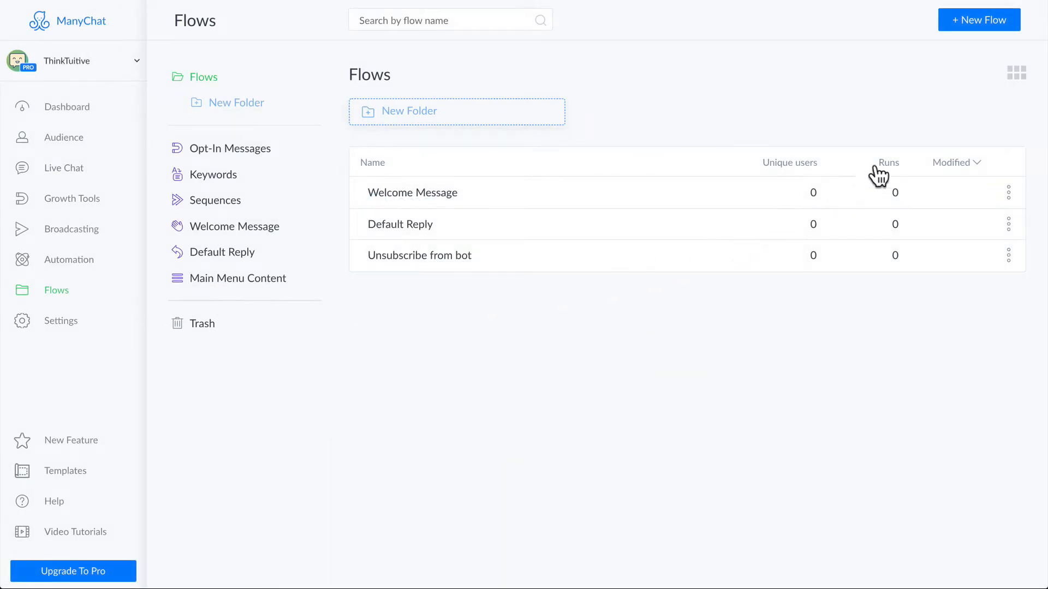
- Create a new flow named "Main" in the Flows folder
click(1006, 24)
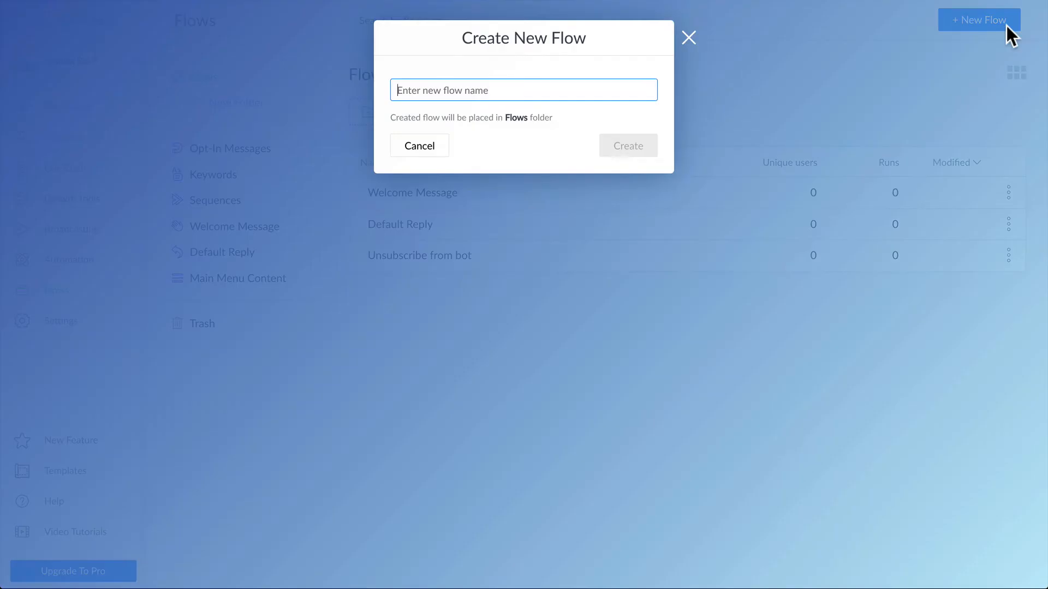
text(Main)
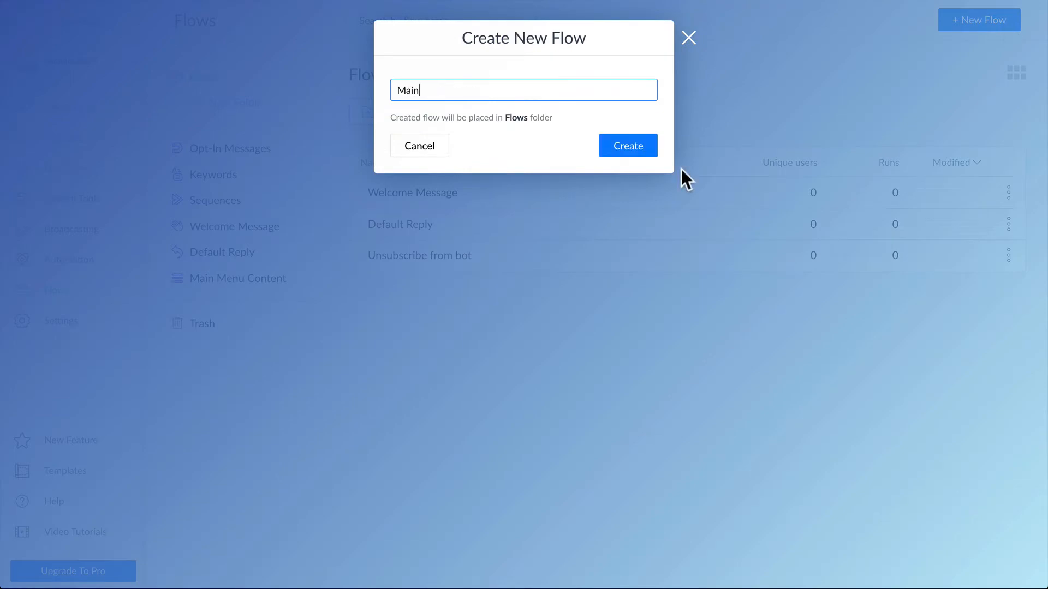
click(655, 148)
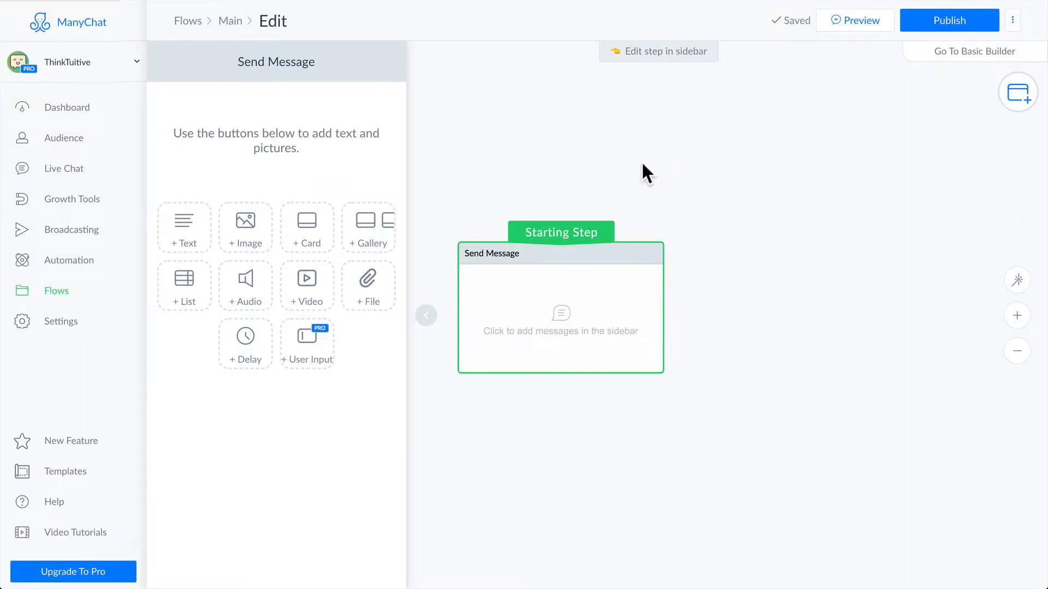
- Add a gallery to the Main flow's starting step and upload courses.jpg as the first card's image
click(389, 246)
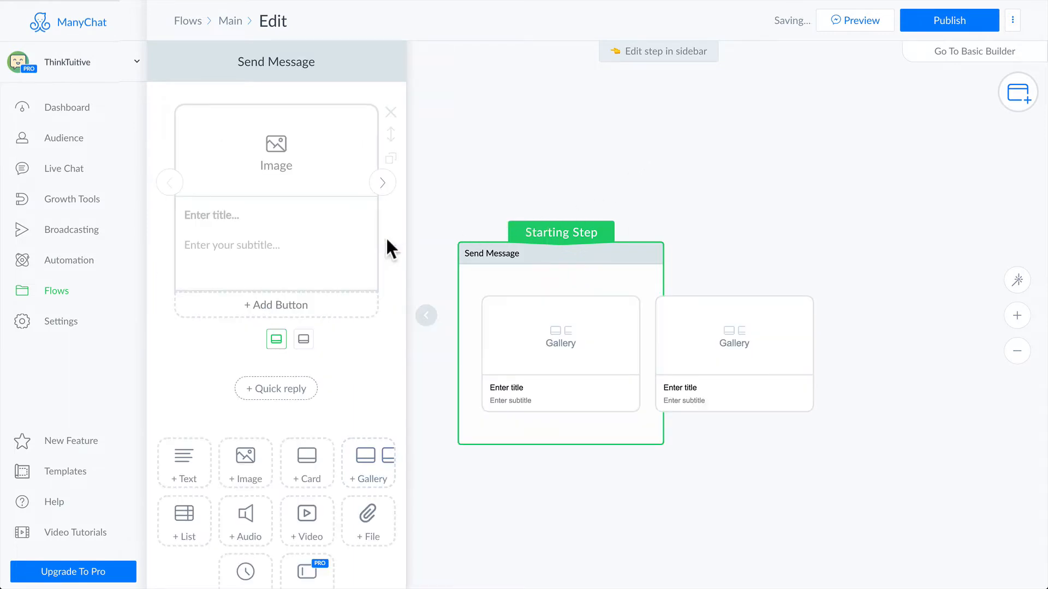
click(319, 158)
click(485, 36)
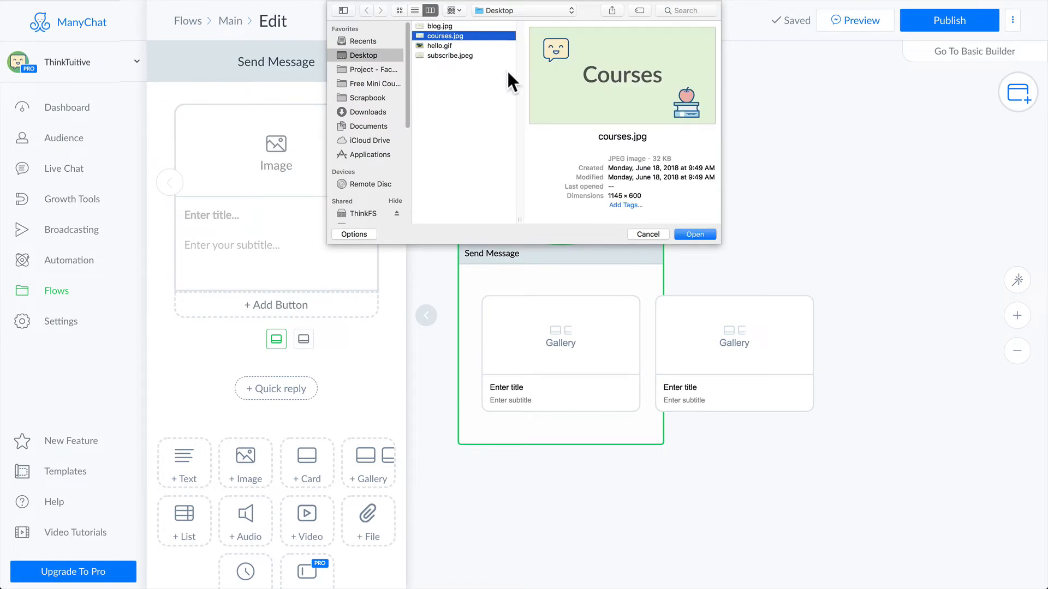
click(710, 234)
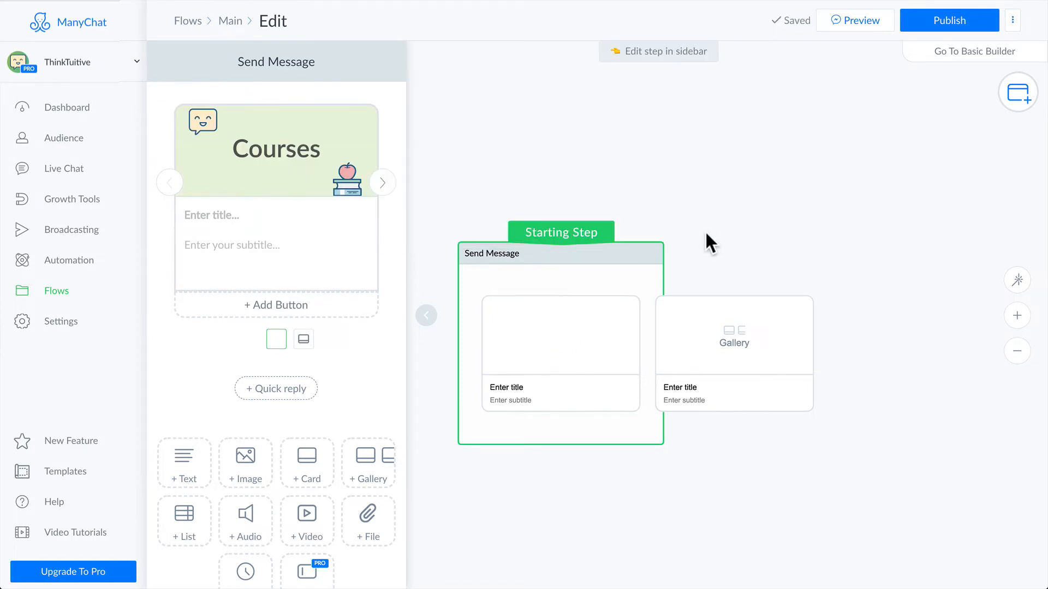
- Title the Courses card "How to build a bot" and give it the subtitle "without coding"
click(367, 214)
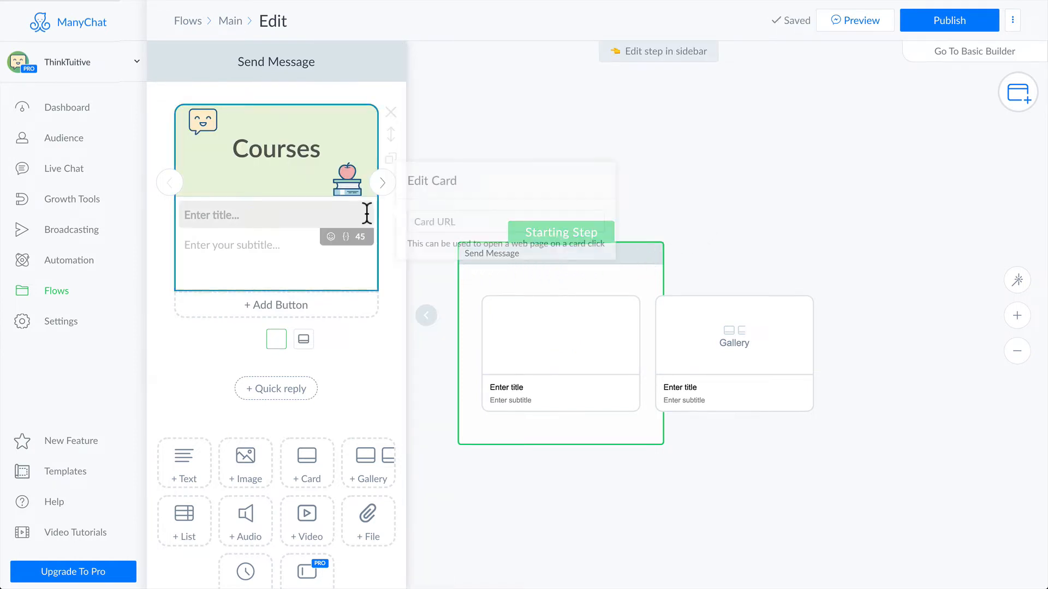
text(How to build a bot)
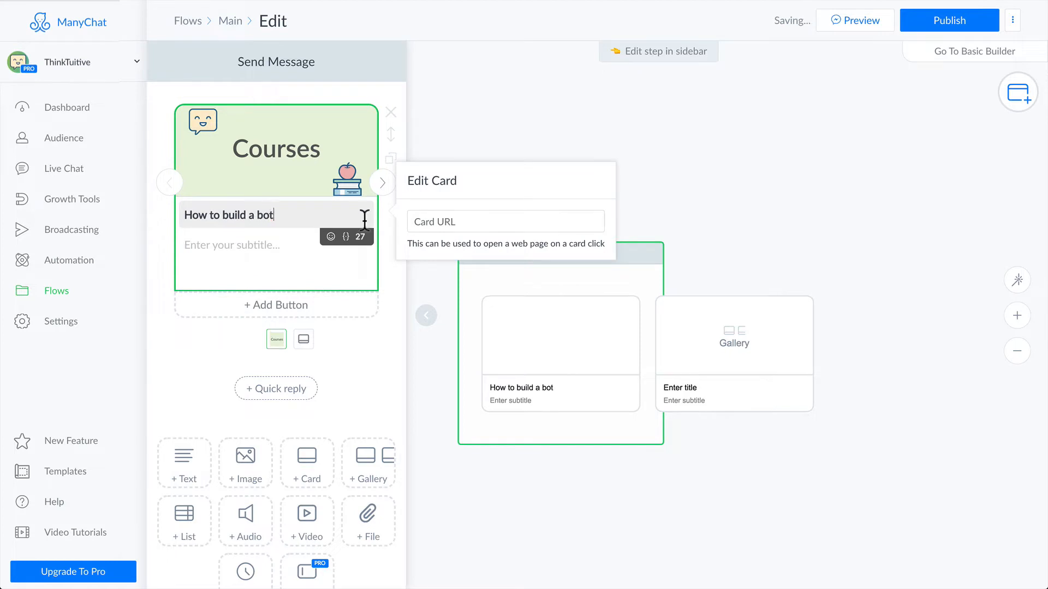
click(319, 249)
text(without coding)
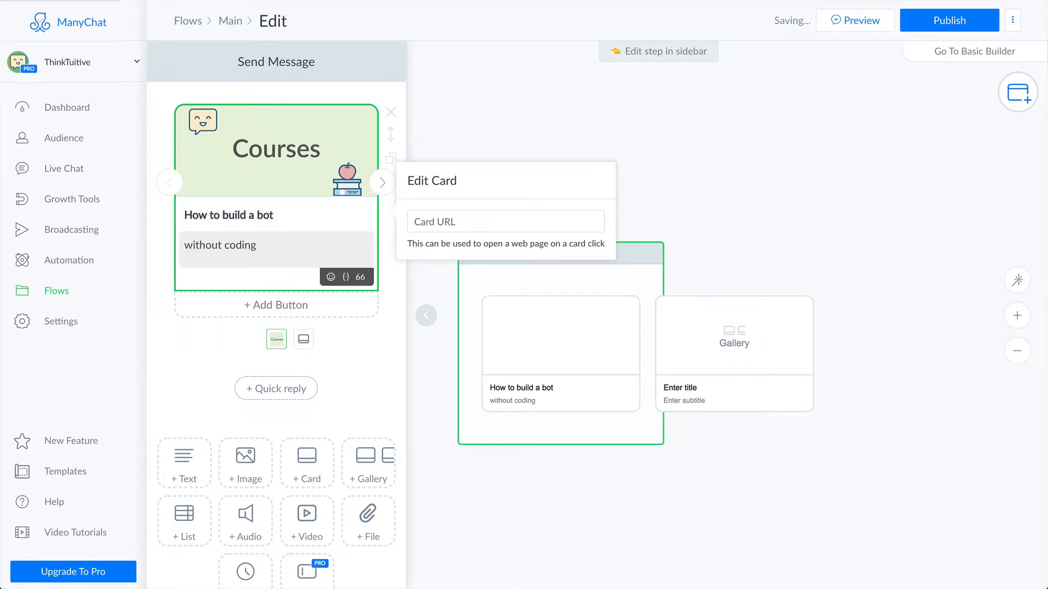
click(362, 232)
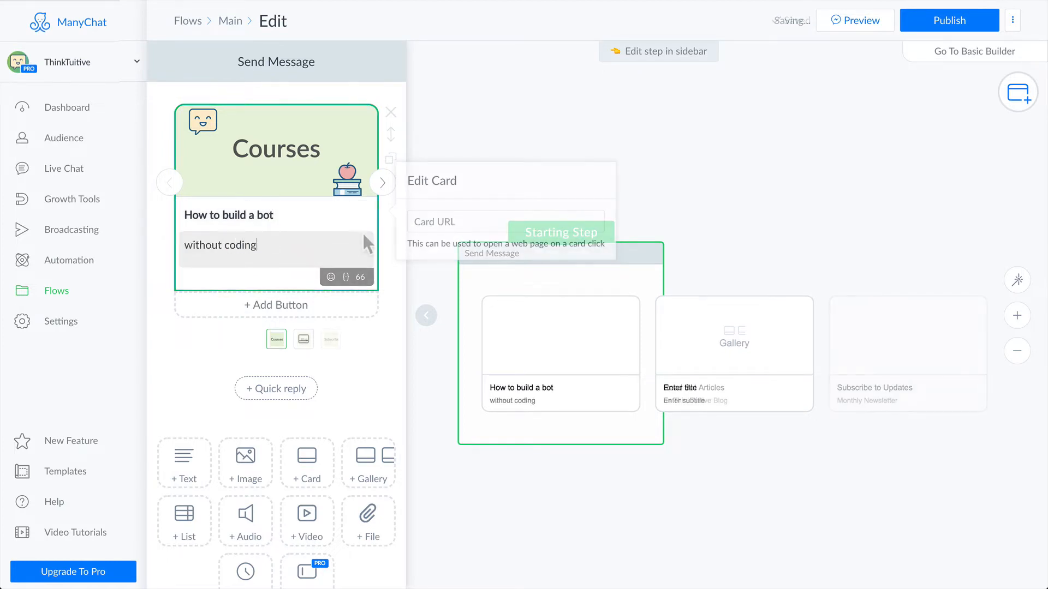
- Add a button to the gallery's "Subscribe to Updates" card and set it to perform actions
click(384, 184)
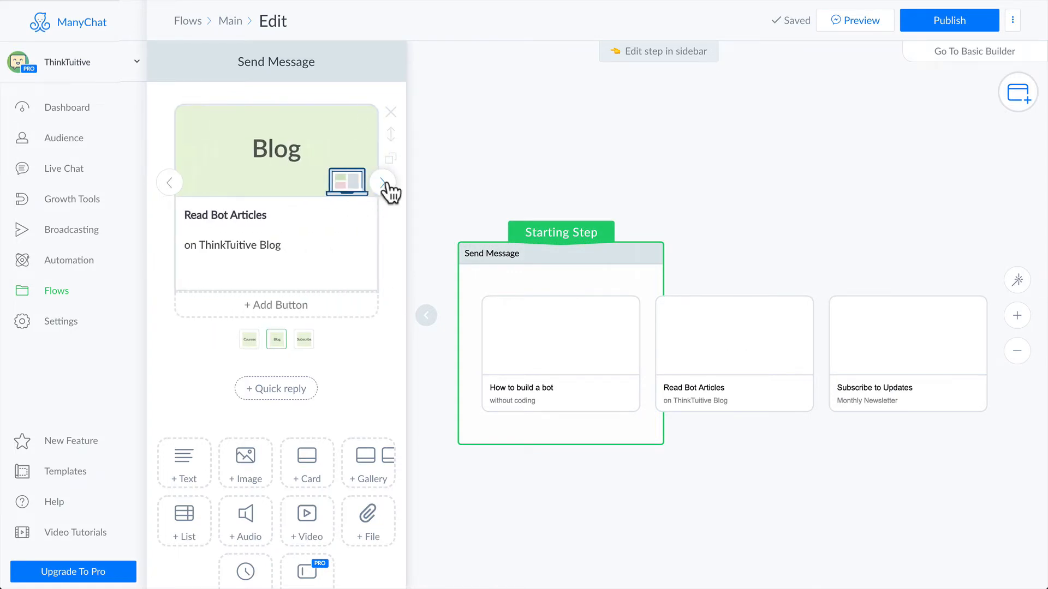
click(383, 183)
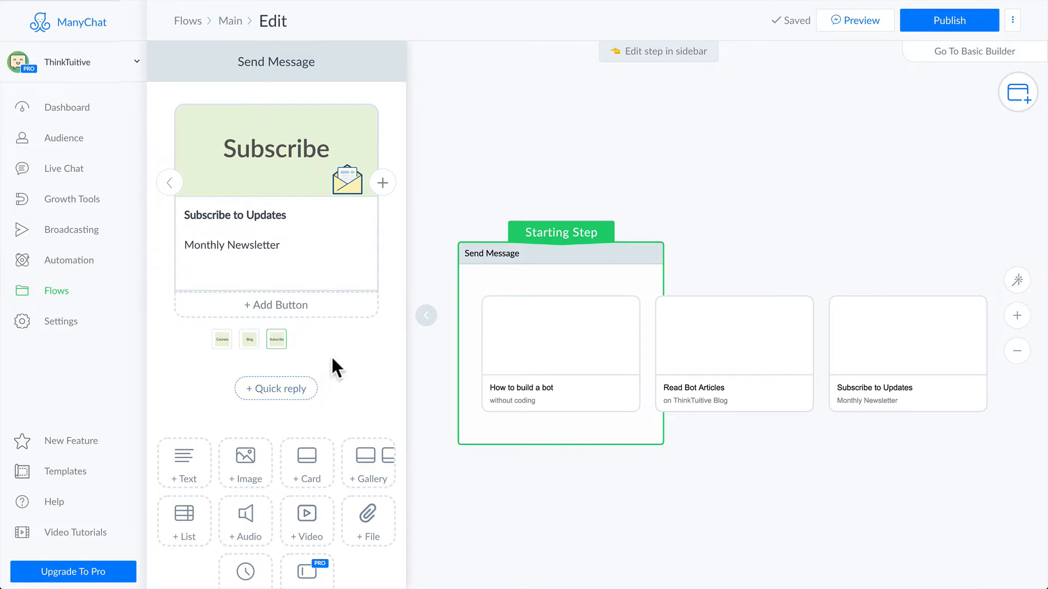
click(330, 310)
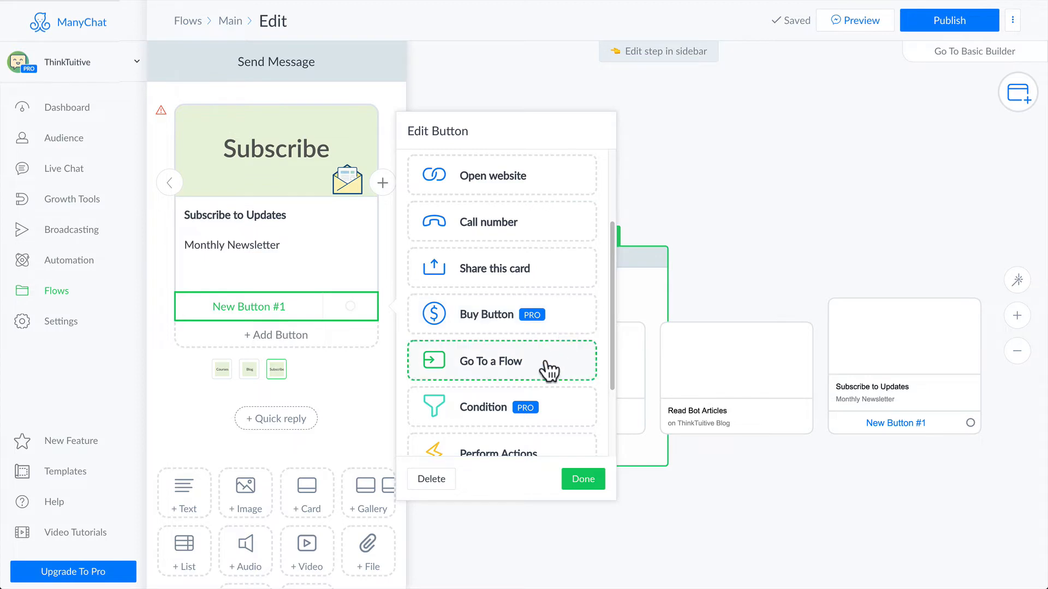
scroll(547, 371, down, 3)
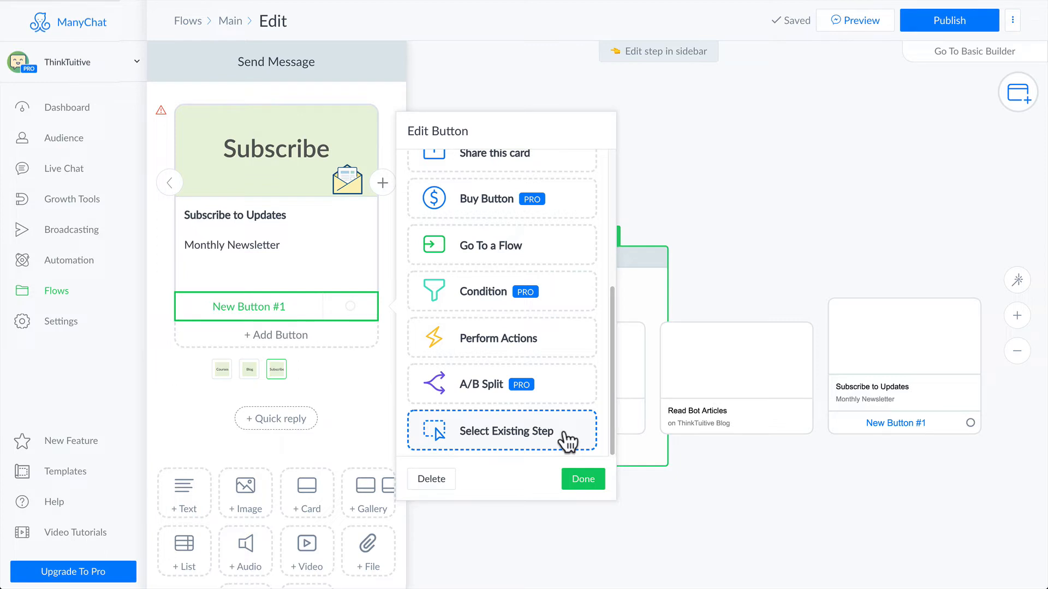
click(571, 348)
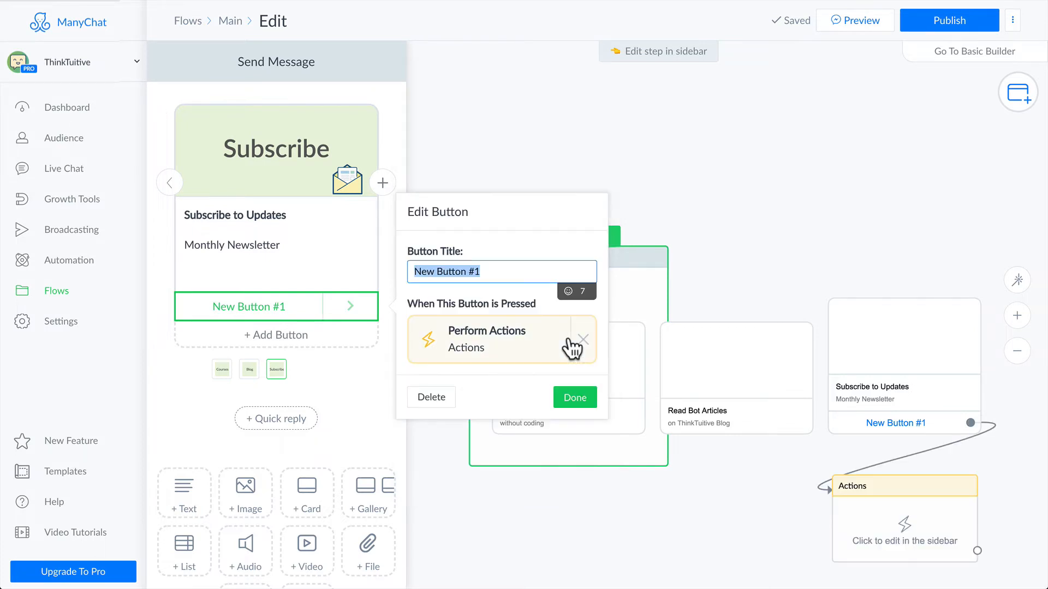
click(590, 400)
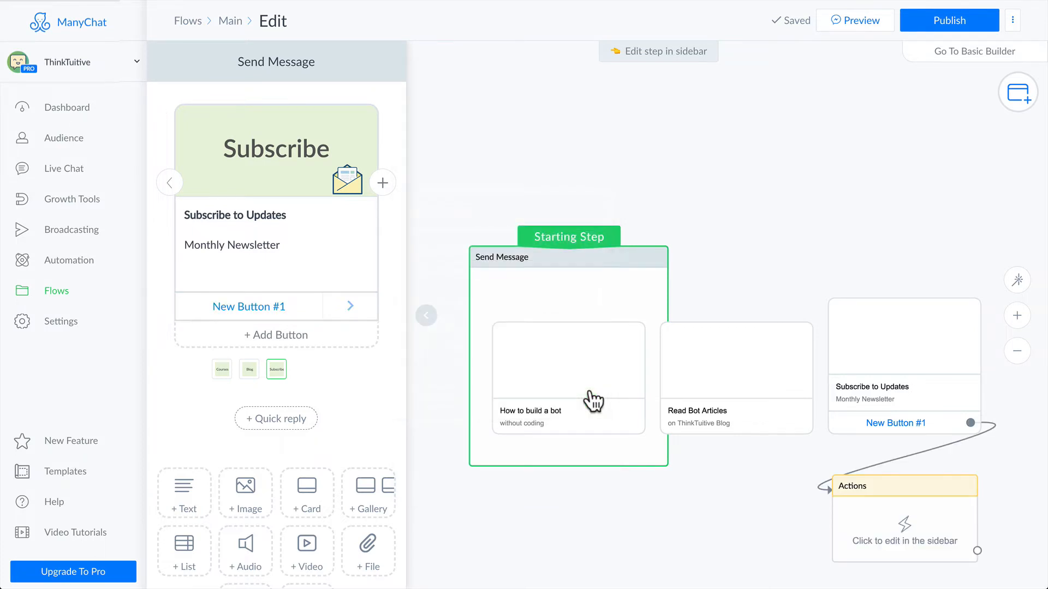
- Review the action types available for the Subscribe button's Actions step and delete that step
mouse_move(594, 403)
click(872, 496)
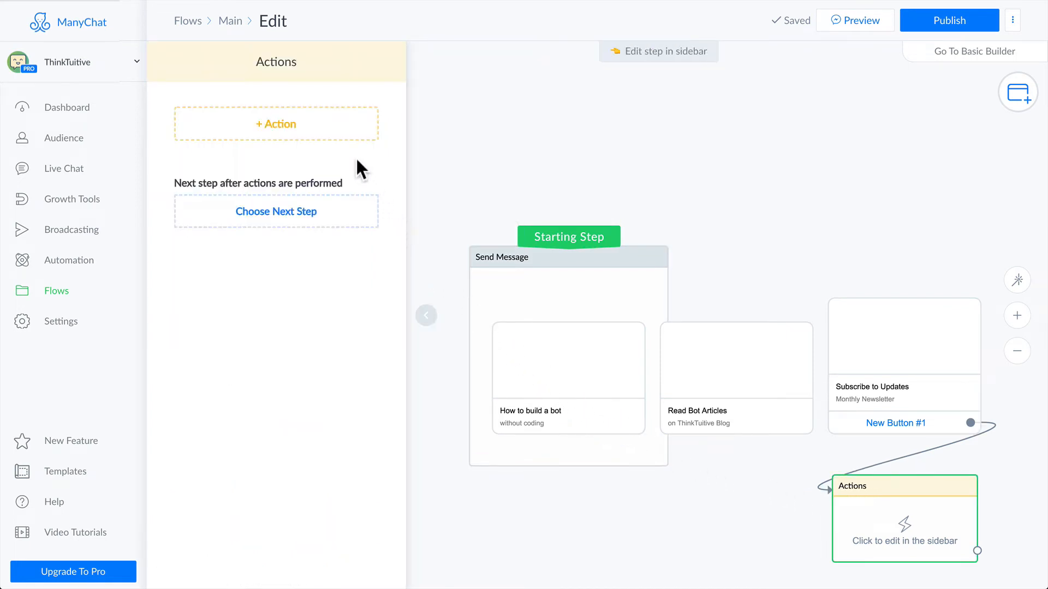
click(339, 137)
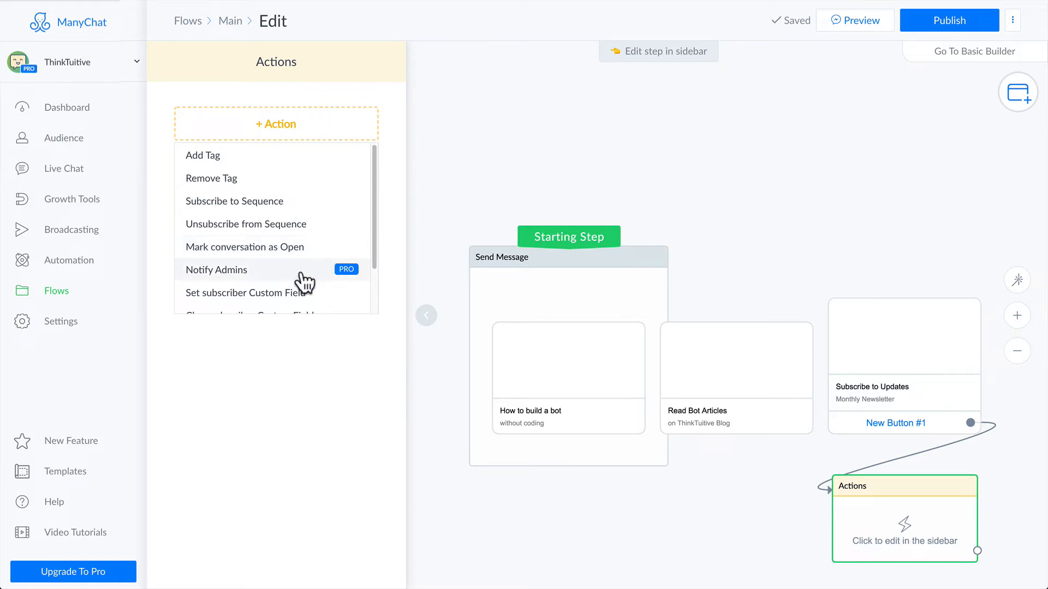
scroll(305, 282, down, 3)
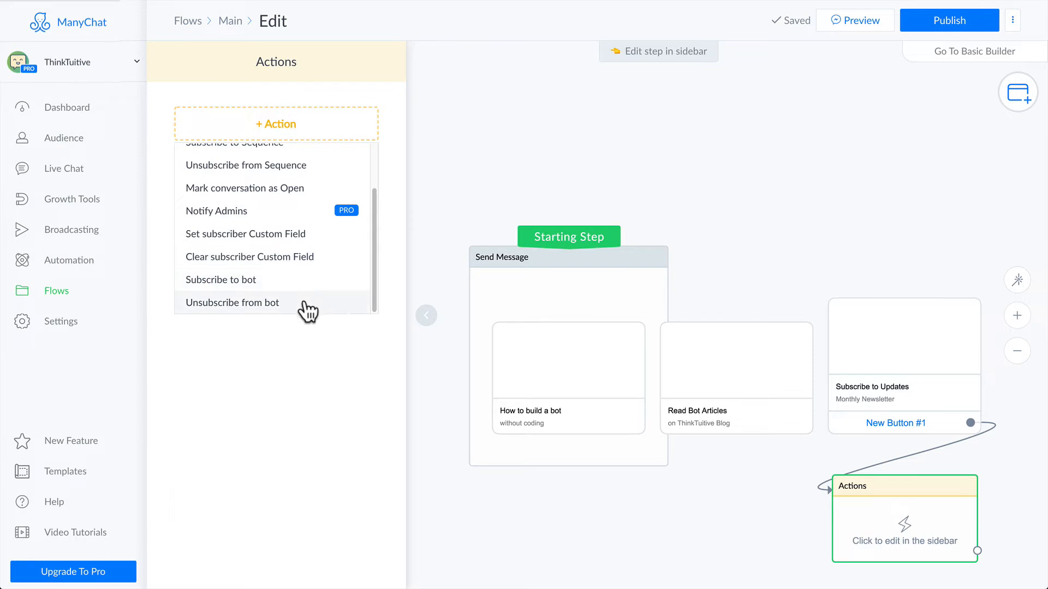
key(Delete)
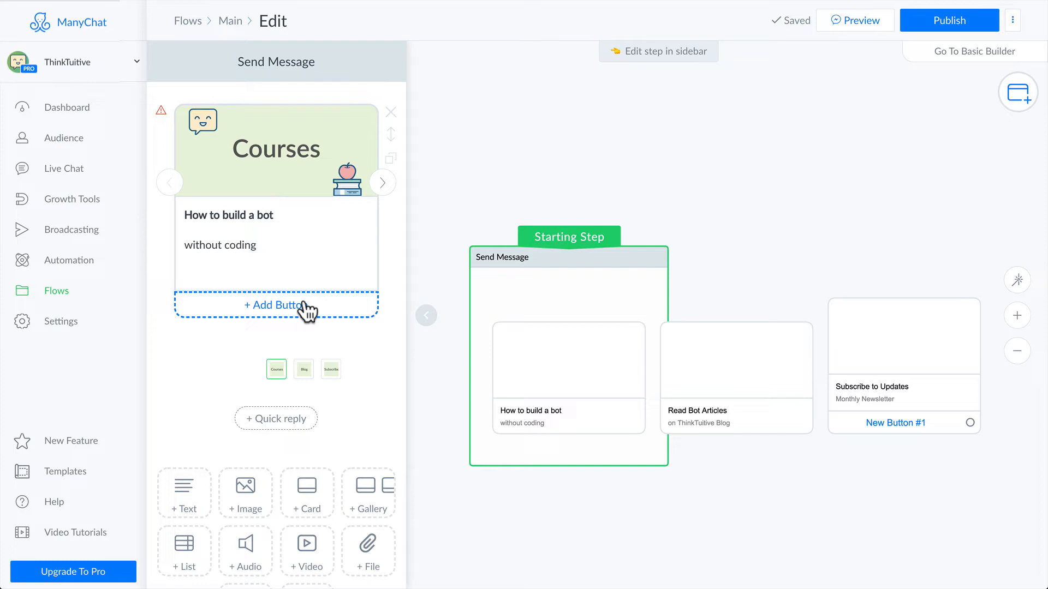
- Add a "Learn More" button to the Courses card that opens the thinktuitive.com course page, pasting its website address
click(305, 306)
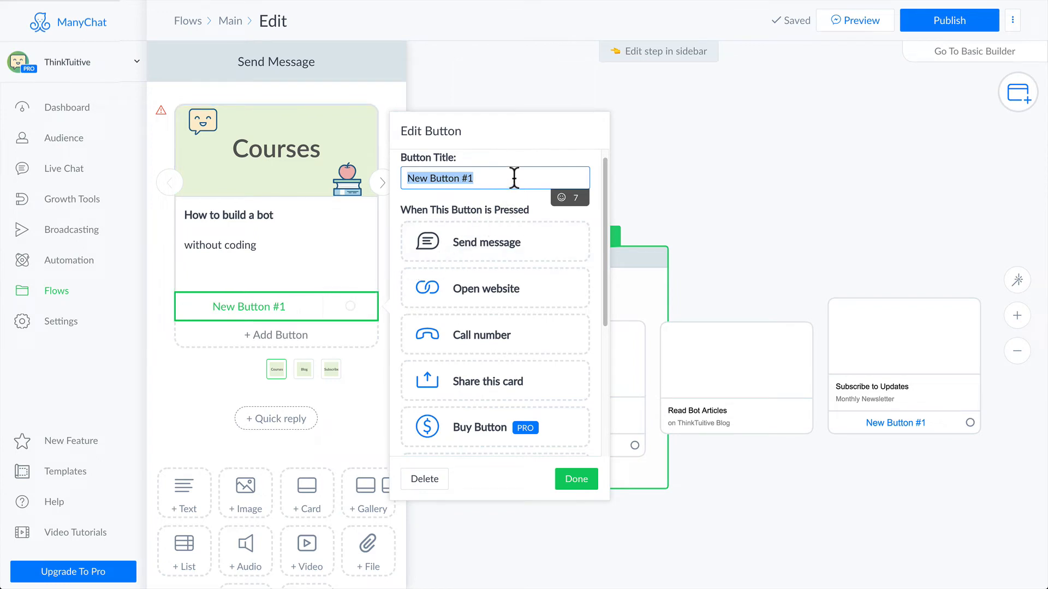
text(Learn More)
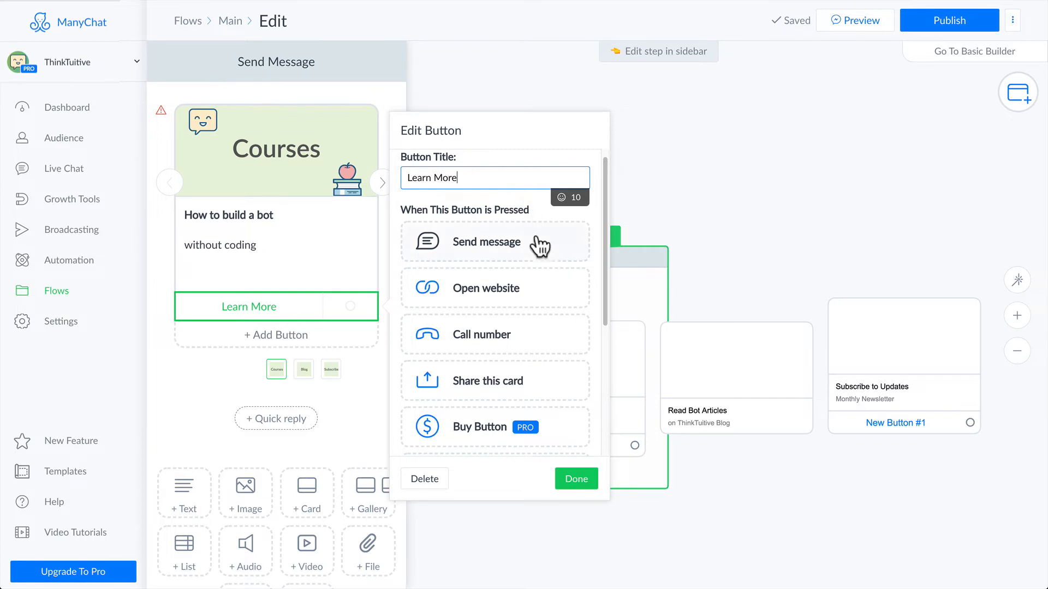
click(529, 292)
click(529, 292)
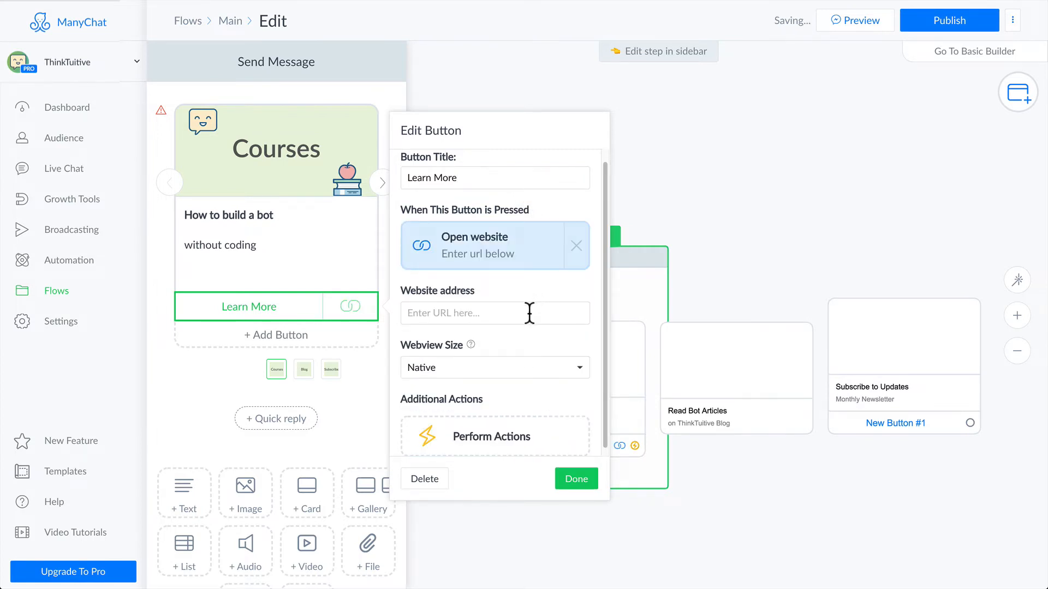
click(530, 312)
key(ctrl+v)
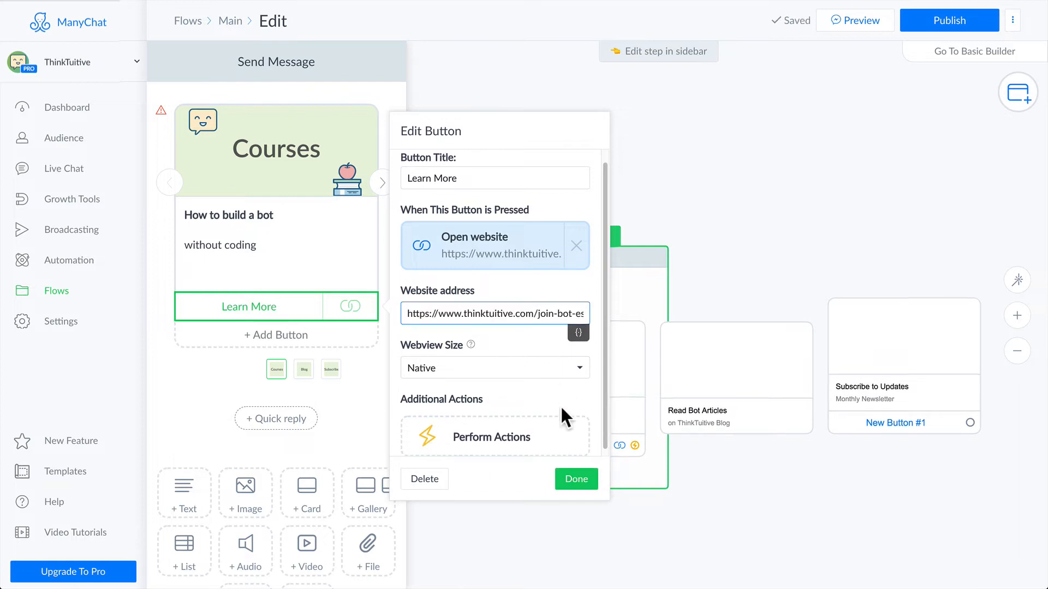
- Attach an additional action to the "Learn More" button that adds the existing tag "lead"
click(554, 444)
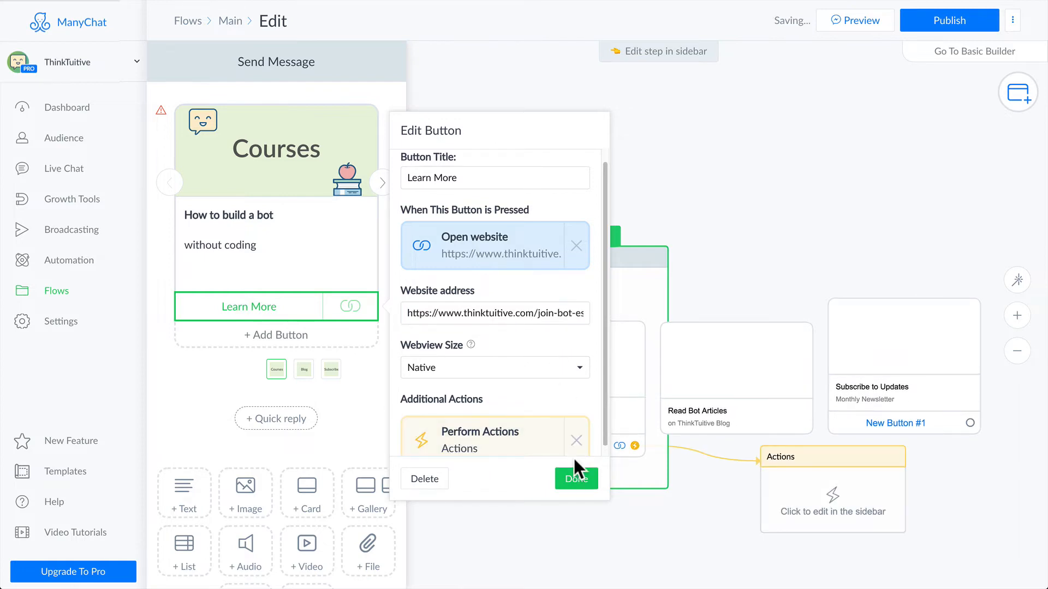
click(582, 485)
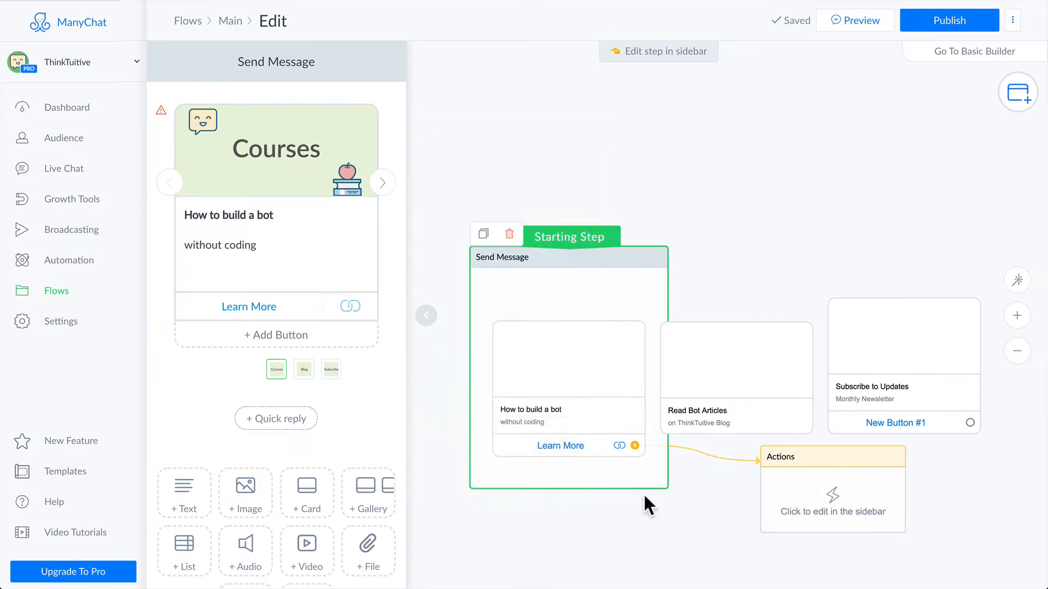
click(789, 502)
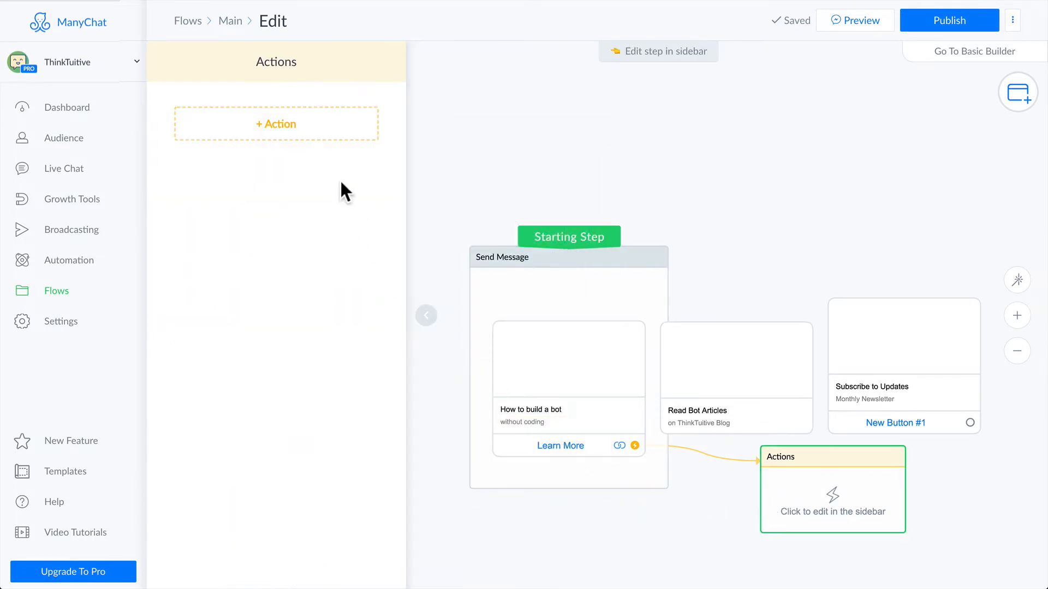
click(318, 133)
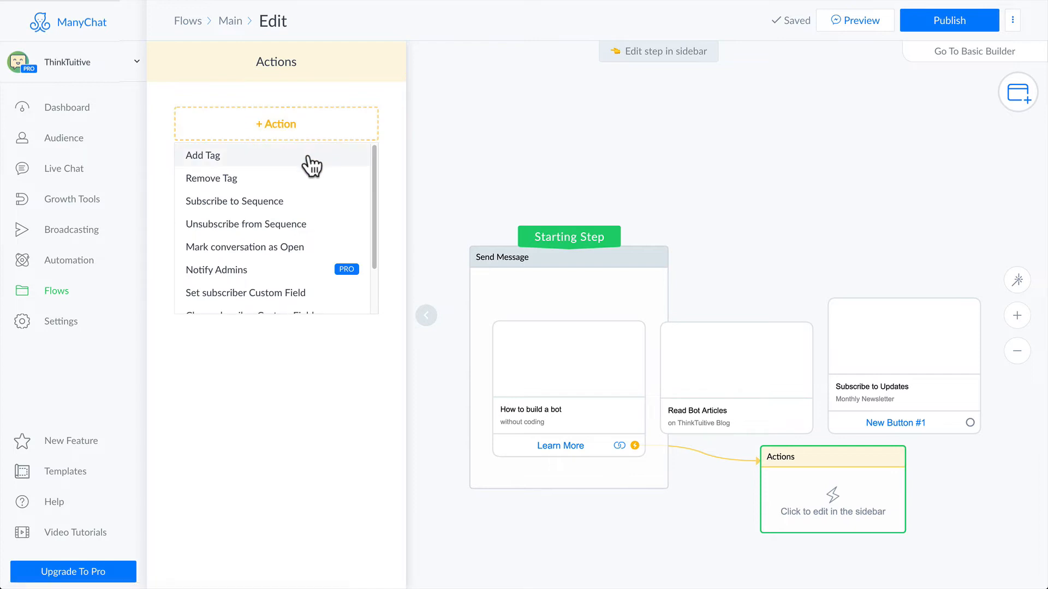
click(309, 157)
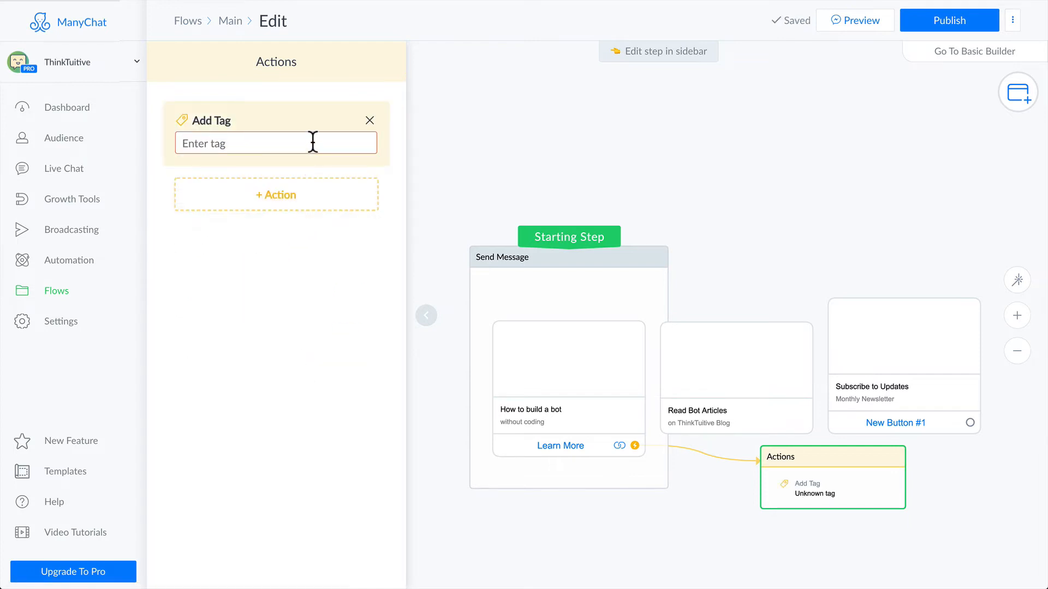
click(313, 144)
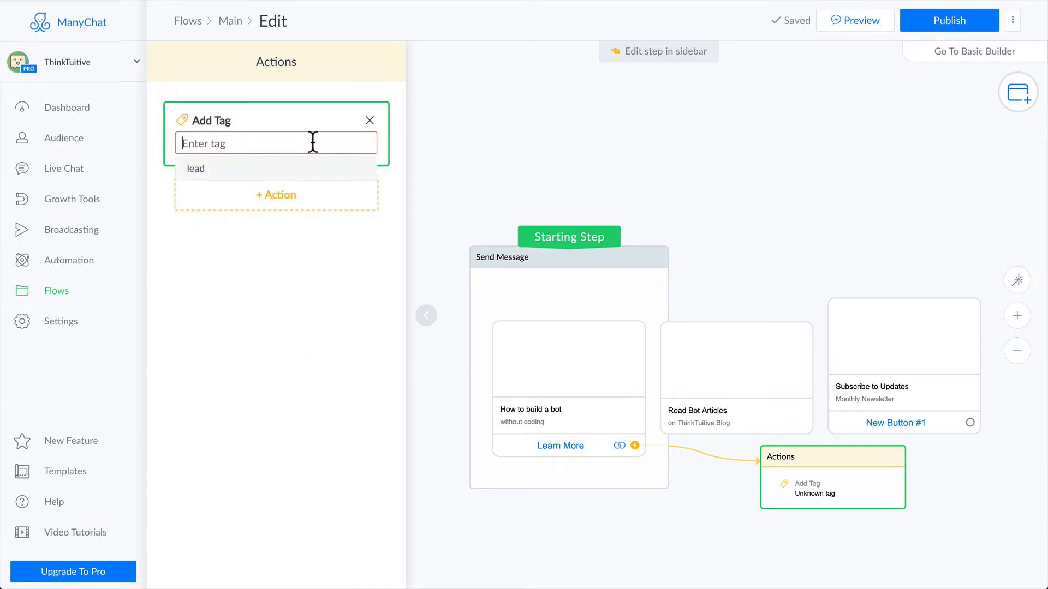
click(313, 169)
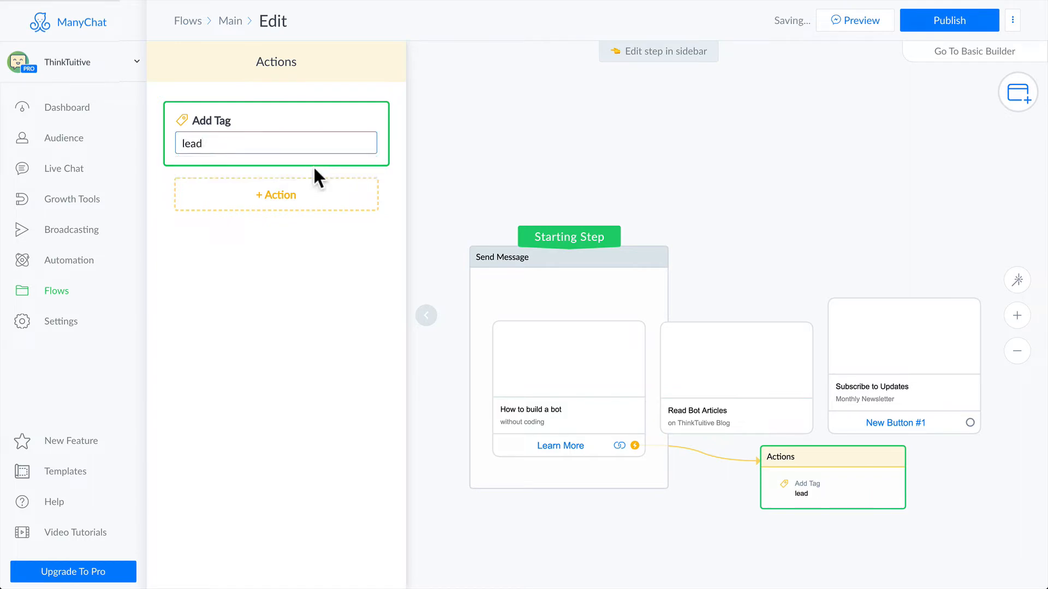
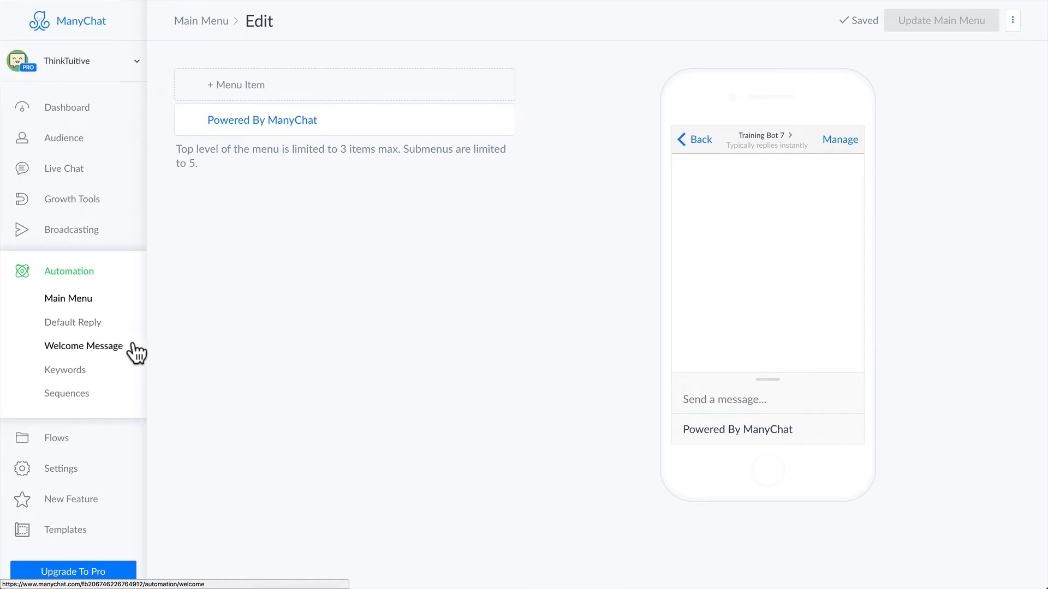
- Create a keyword rule in the bot's automation settings for messages that are "hi"
click(107, 378)
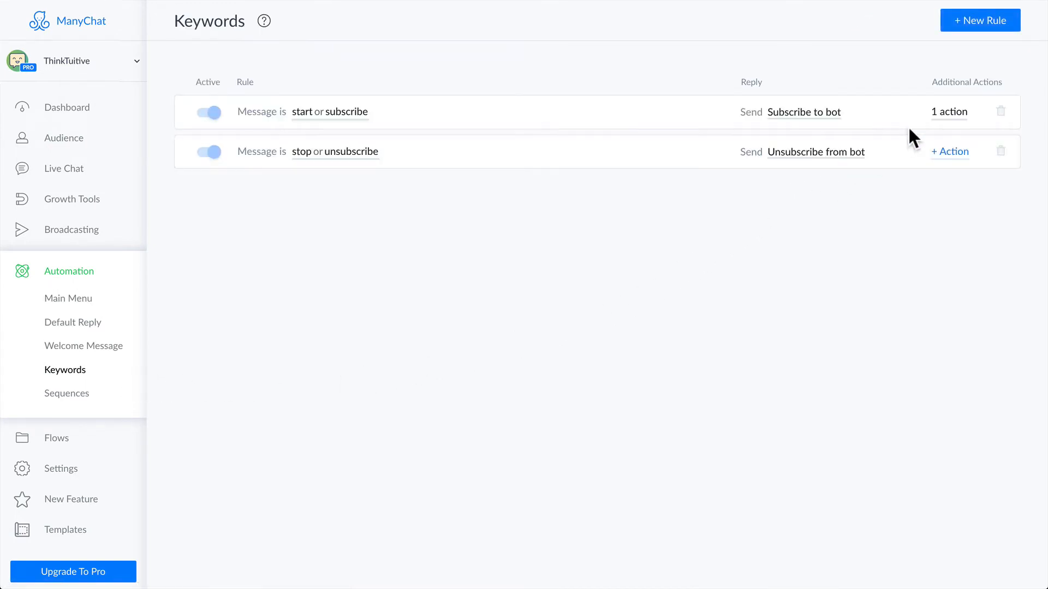
click(988, 28)
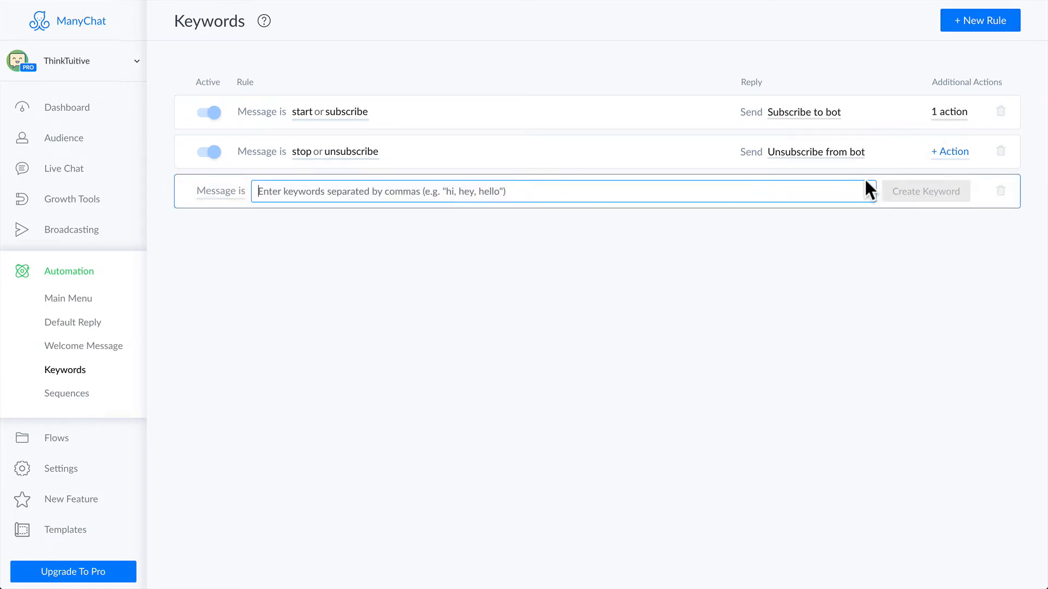
text(hi)
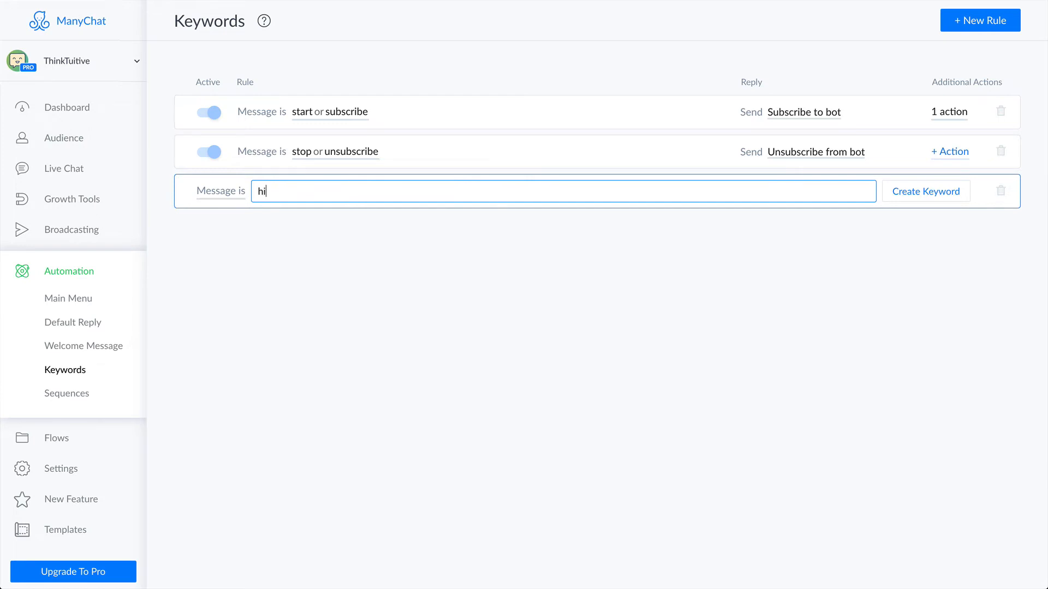
click(906, 199)
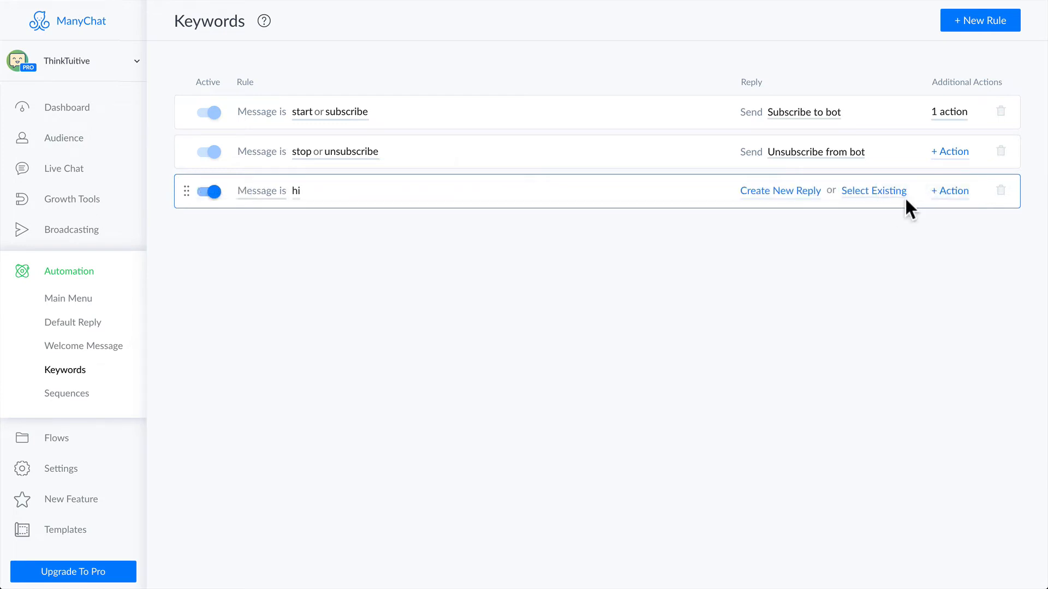
- Create a new reply for the "hi" keyword with the text "Hello there!" and publish it
click(802, 206)
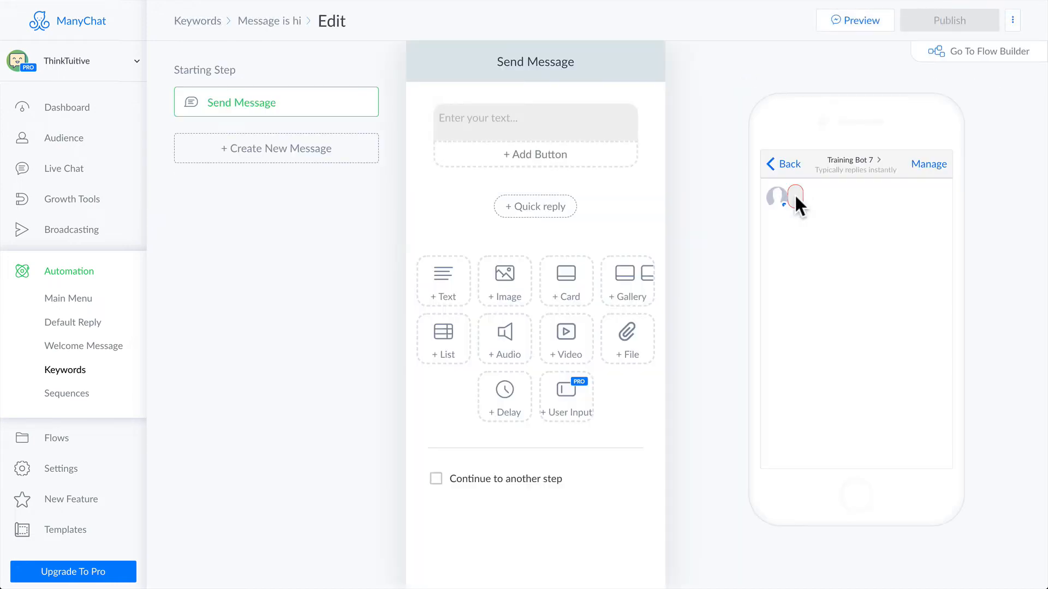
click(629, 116)
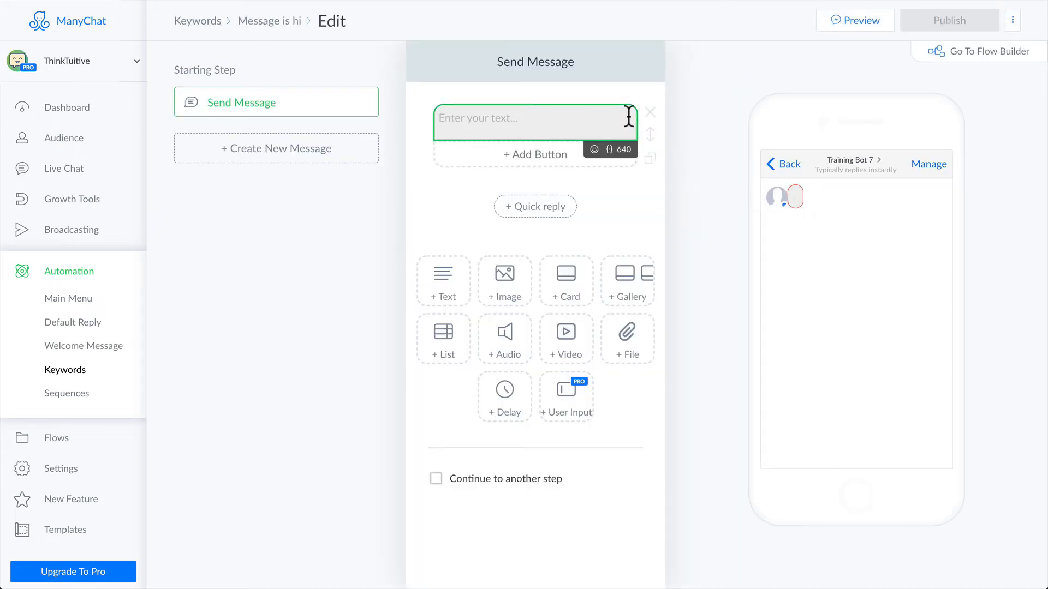
text(Hello there!)
click(917, 22)
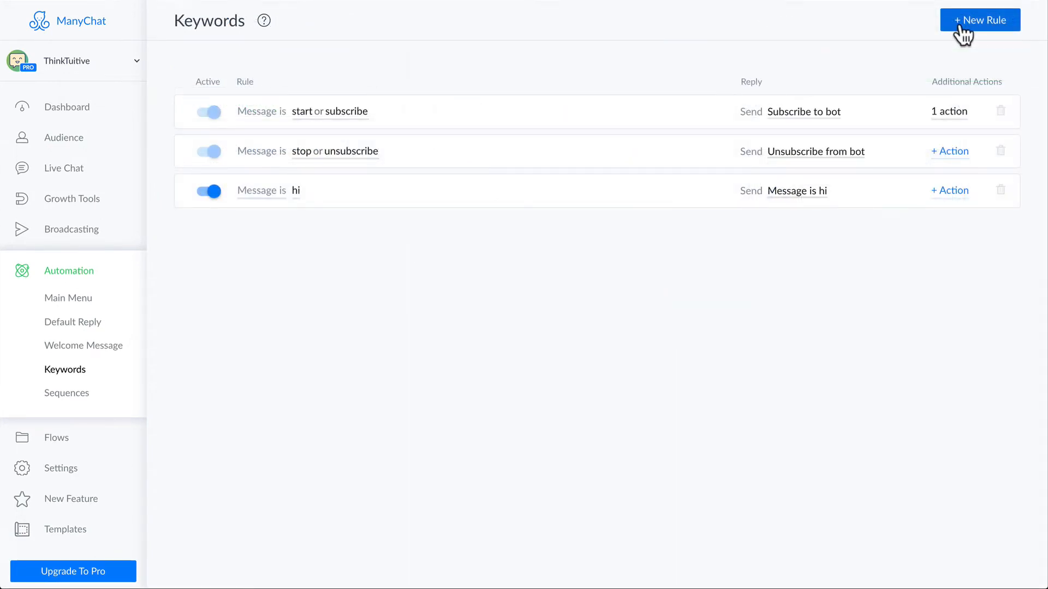
- Create a keyword rule for messages that are "main" and attach the existing Main flow as its reply
click(961, 27)
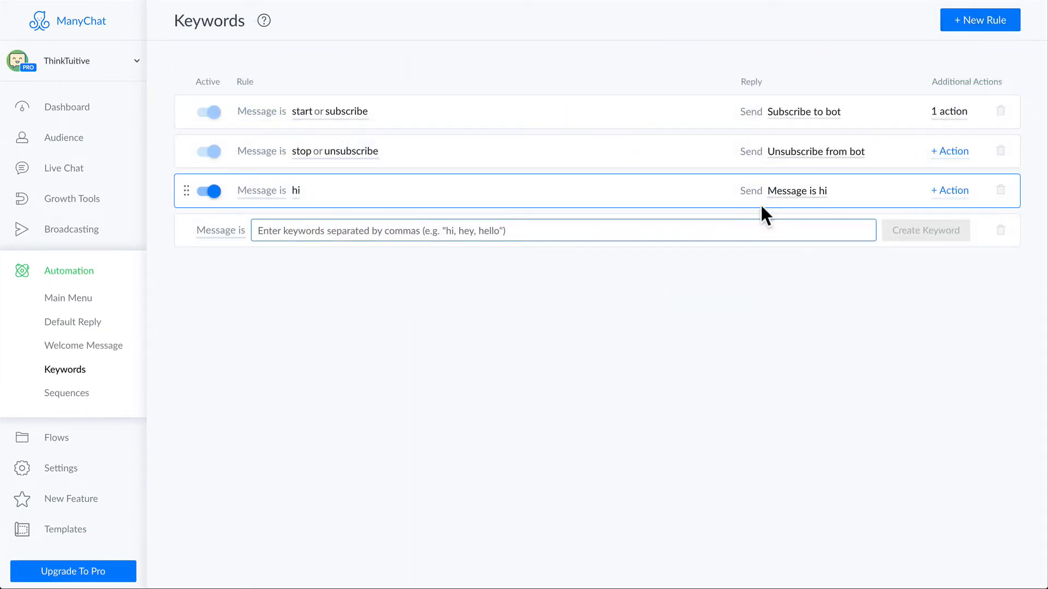
text(main)
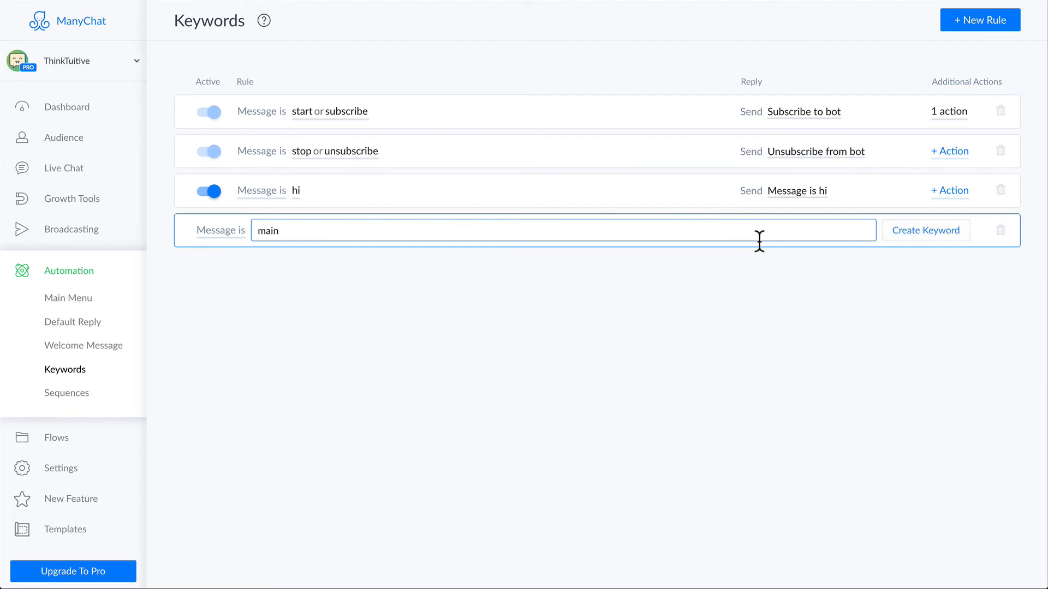
click(904, 238)
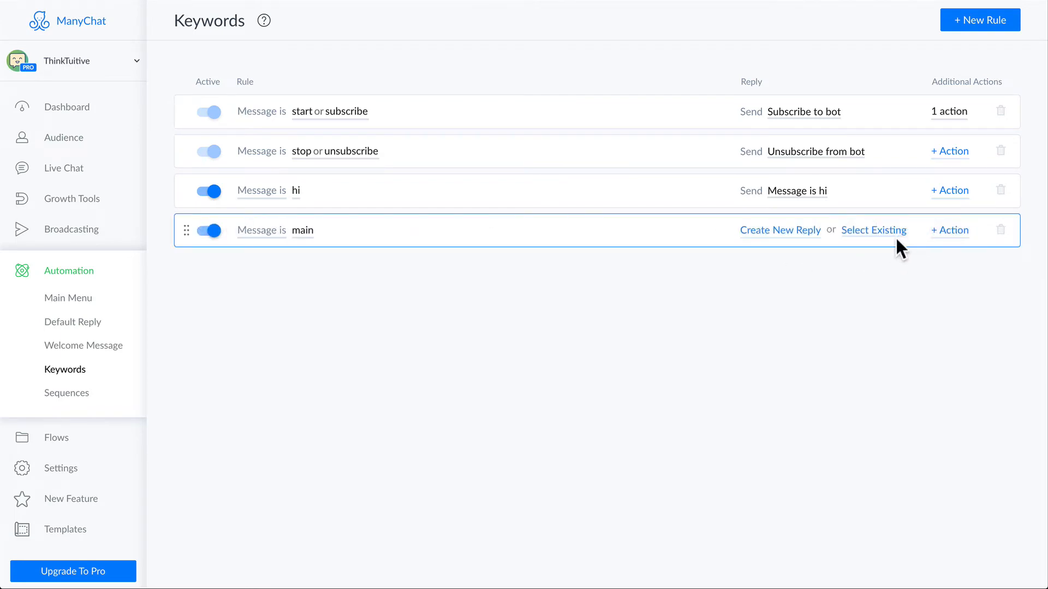
click(886, 233)
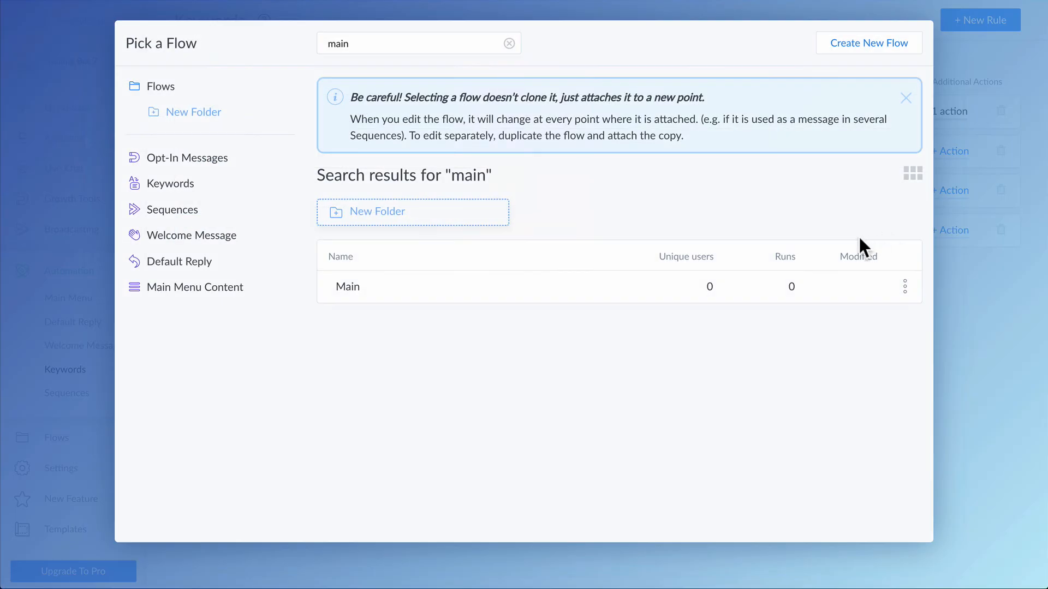
click(664, 296)
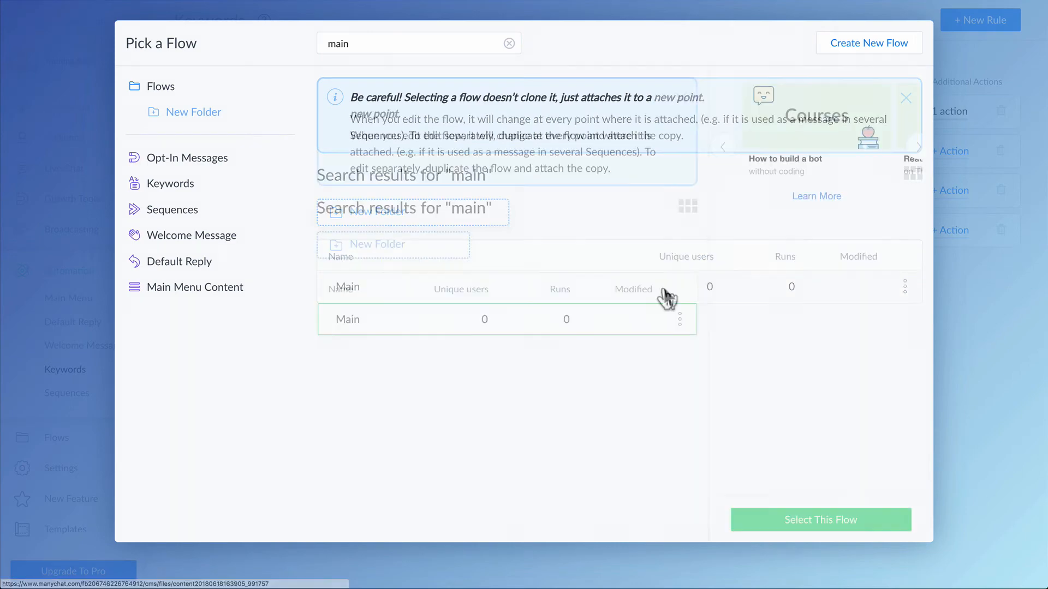
click(780, 522)
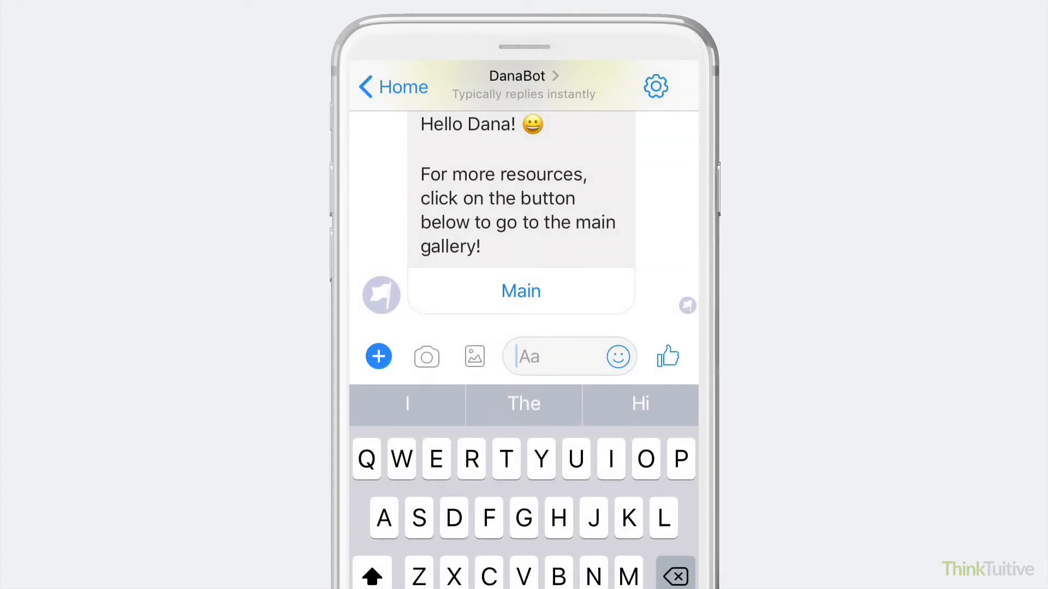
- Test the keyword replies by sending the messages "Hi" and "Main" to the bot in the Messenger chat
text(H)
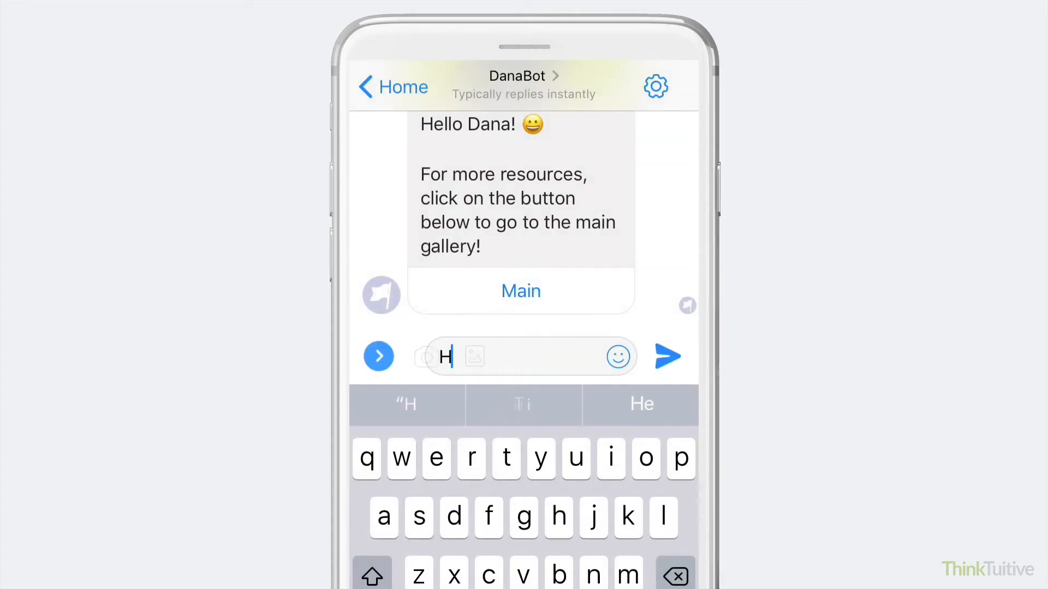
text(i)
key(Return)
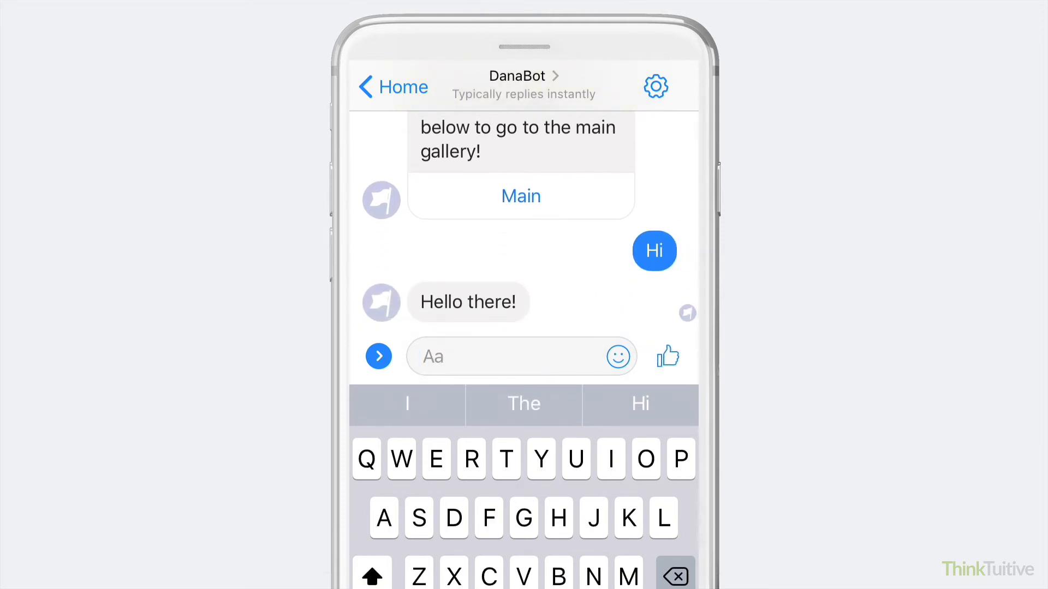
text(Main)
key(Return)
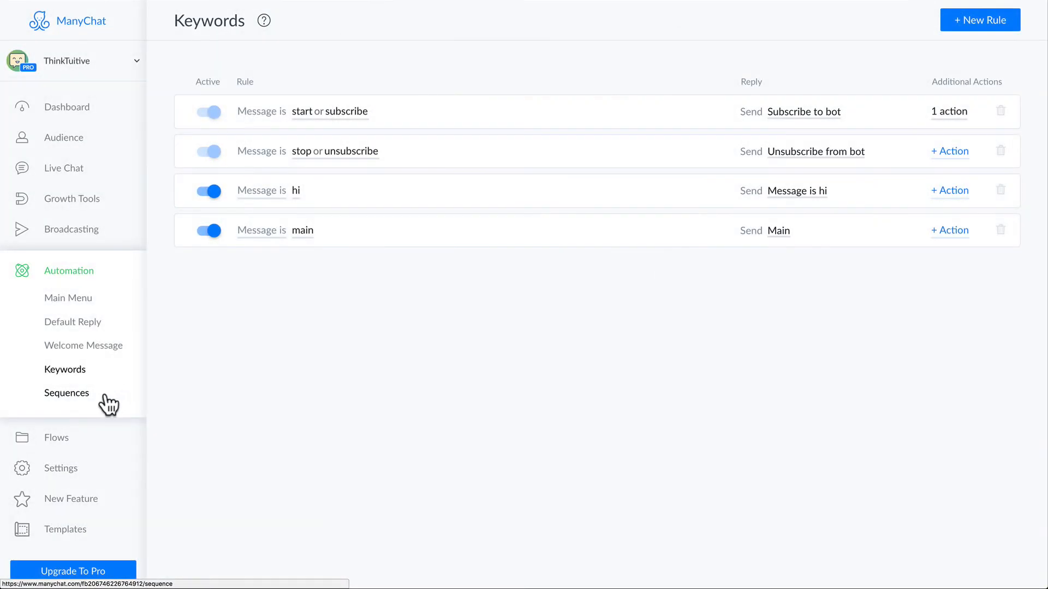
- Create a new automation sequence named "Mini-Course" and open its Lesson 1 message
click(109, 404)
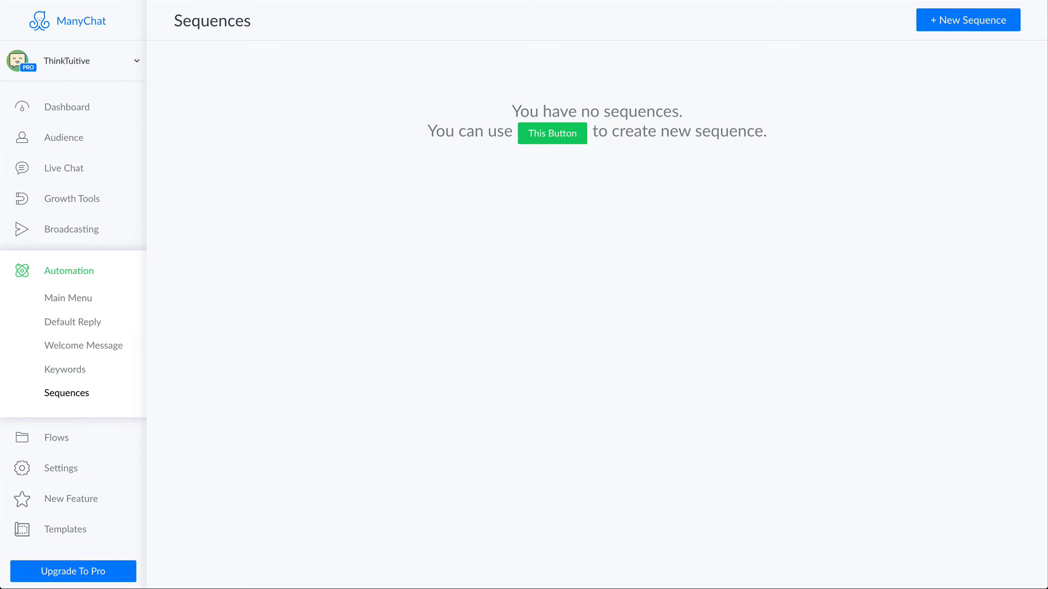
click(936, 33)
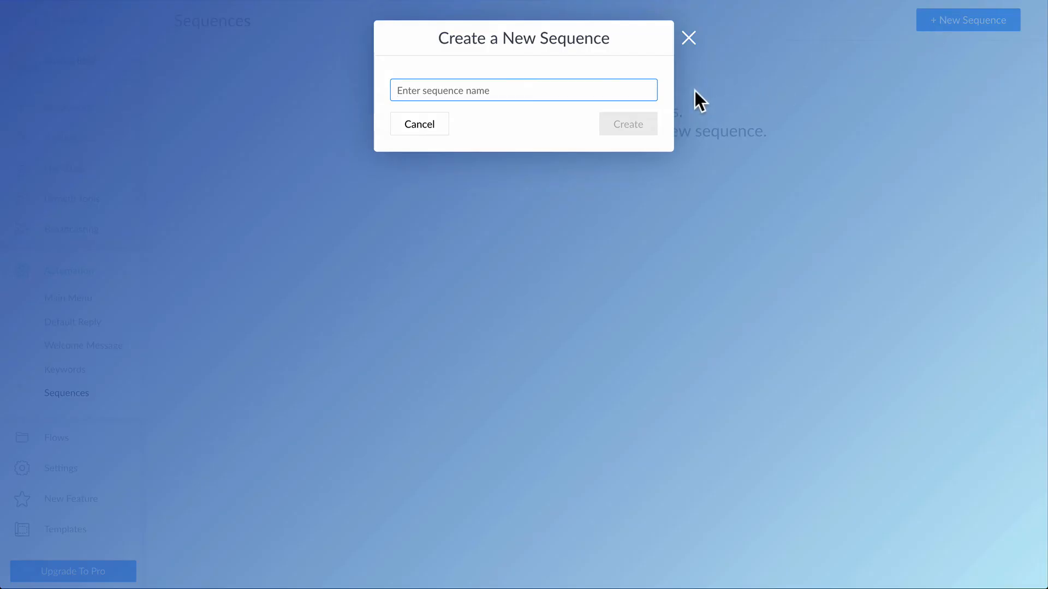
text(Mini-Course)
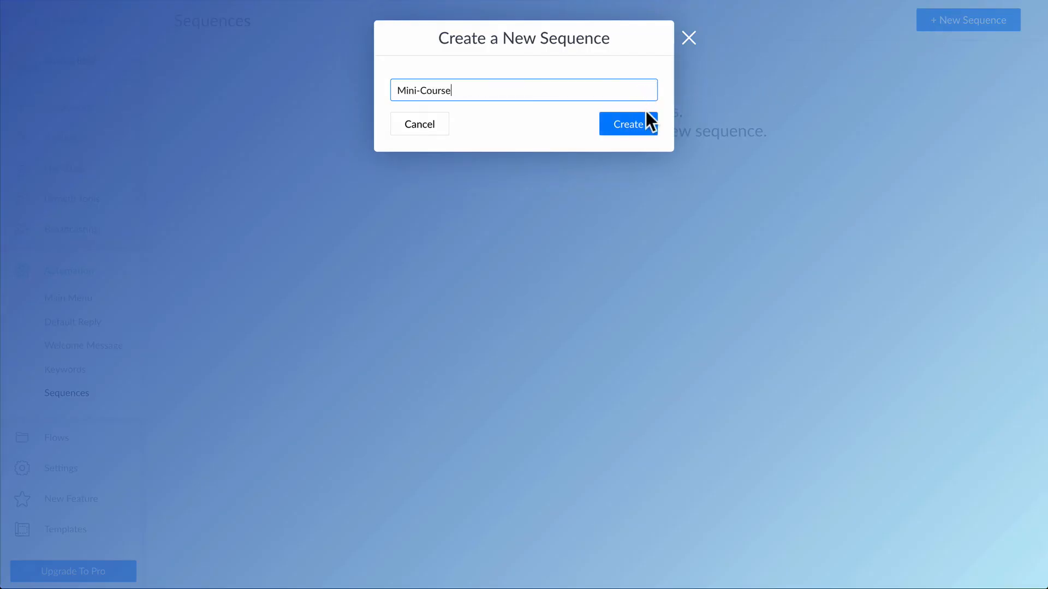
click(647, 124)
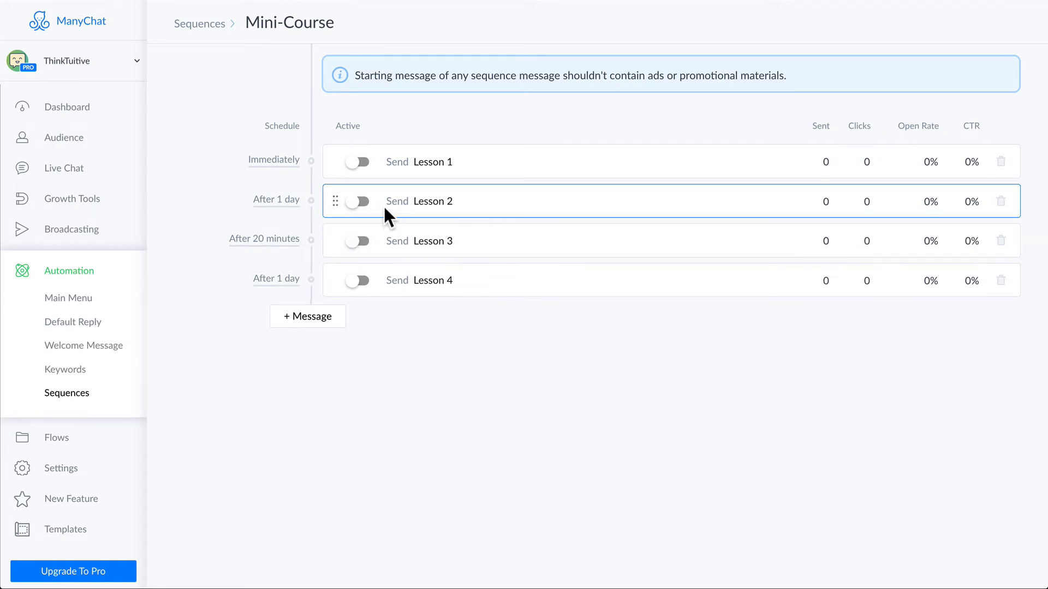
click(435, 176)
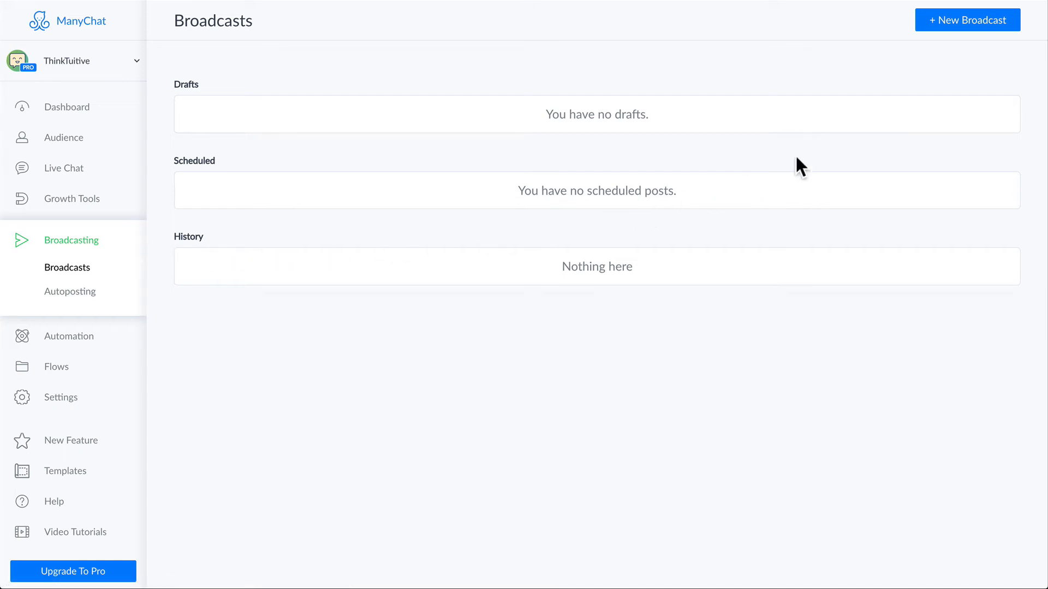
- Create a new broadcast with the text "Hi! I just published a new article! Did you want to read it?"
click(975, 26)
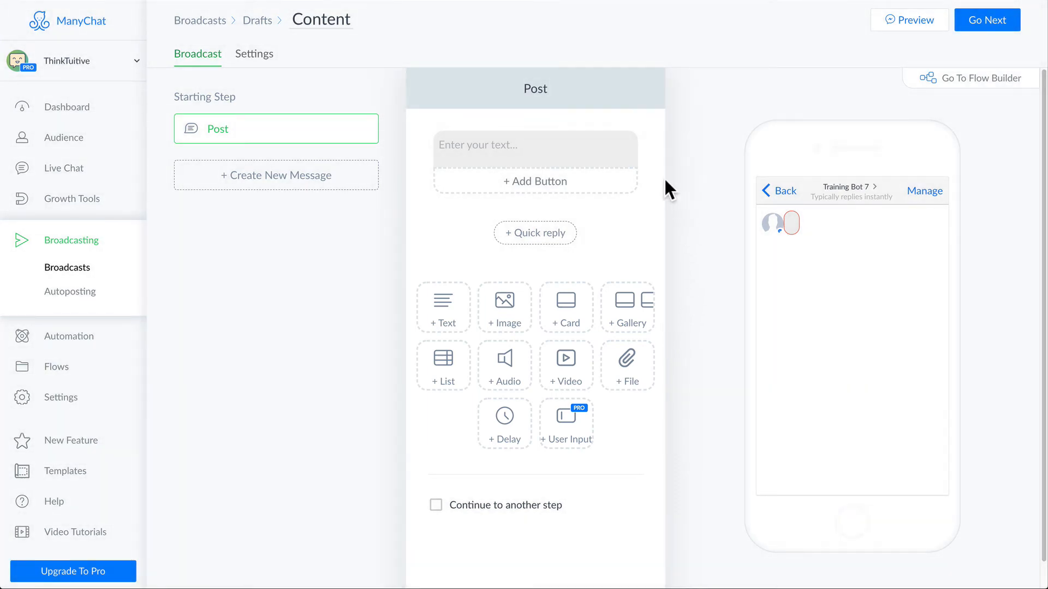
click(622, 150)
text(Hi! I just published a new article! Did you want to read it?)
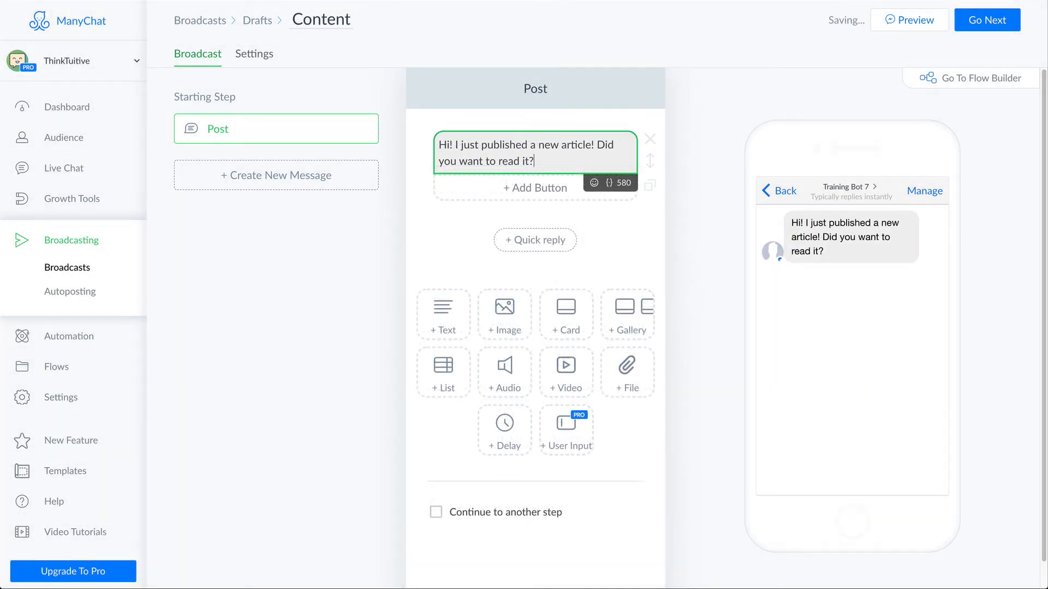
- Add a targeting condition in the broadcast's settings so it only reaches users whose tag is "lead"
click(273, 60)
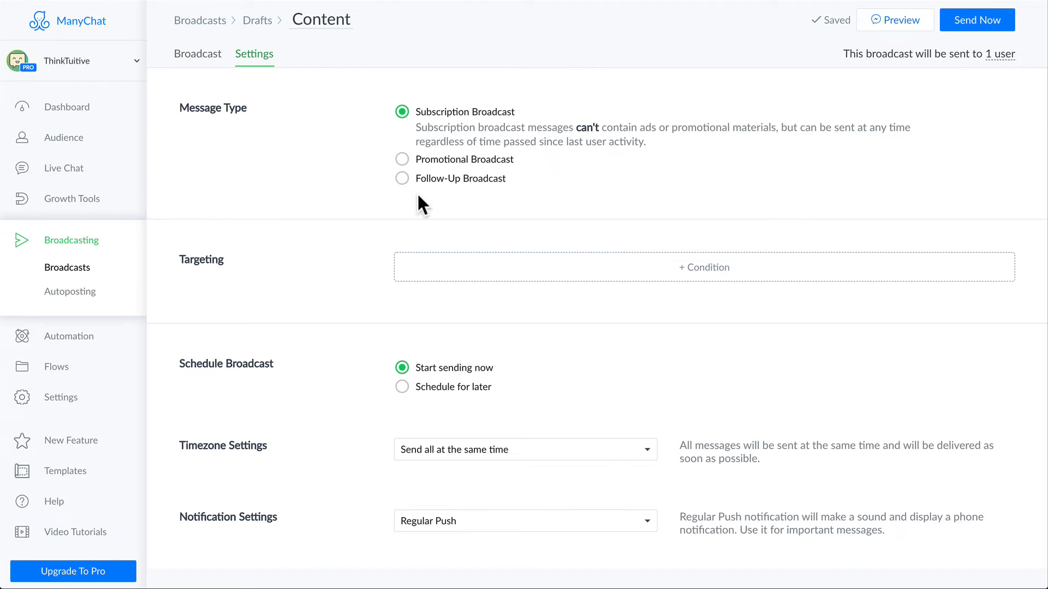
click(591, 277)
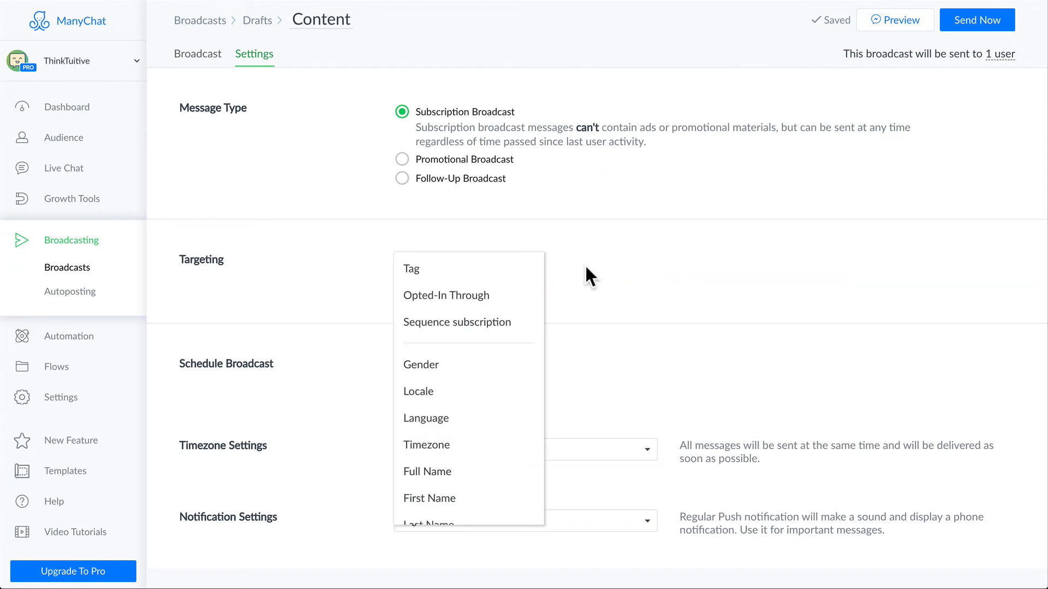
click(503, 278)
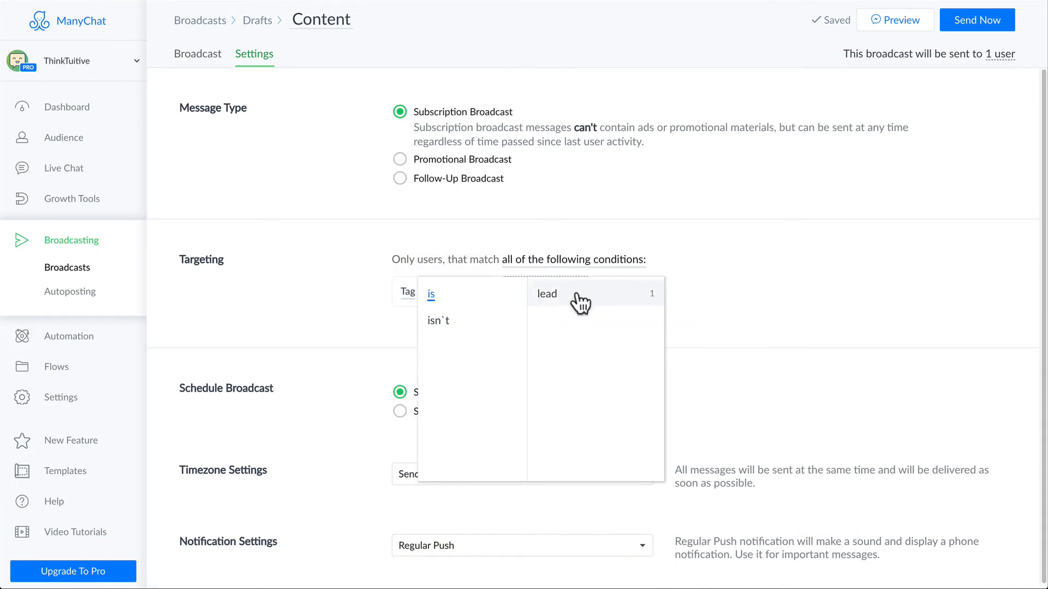
click(685, 291)
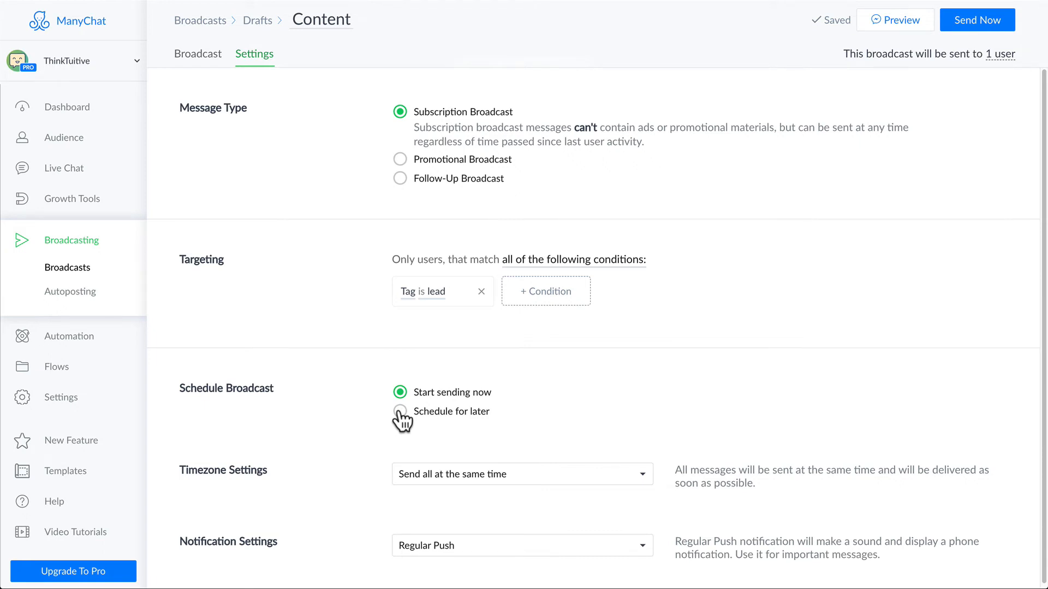
- Set the broadcast's timezone setting to Time travel and look through the available notification options
click(544, 479)
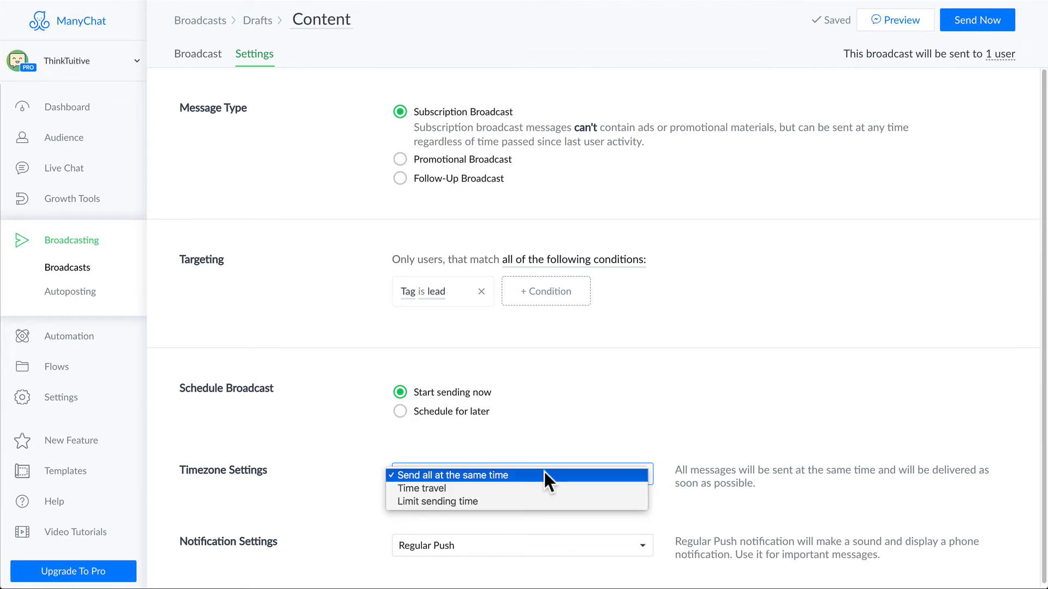
click(548, 488)
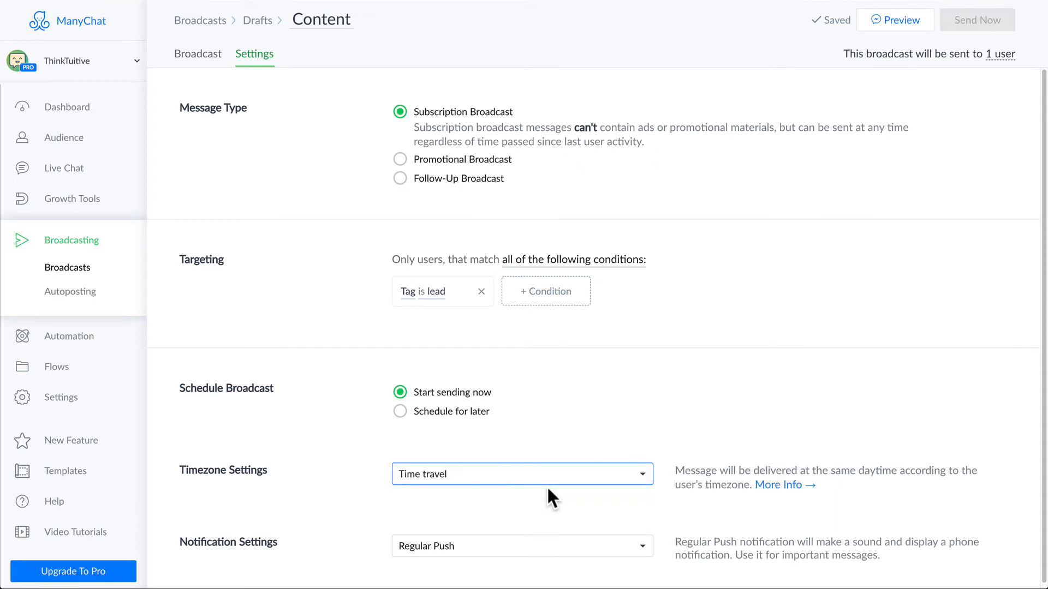
click(546, 550)
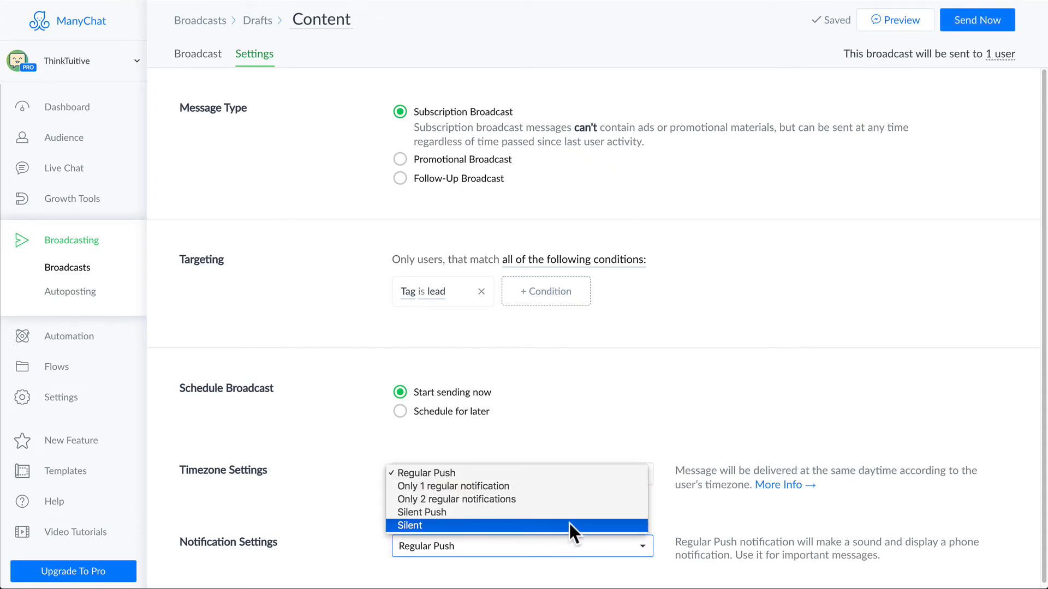
click(680, 433)
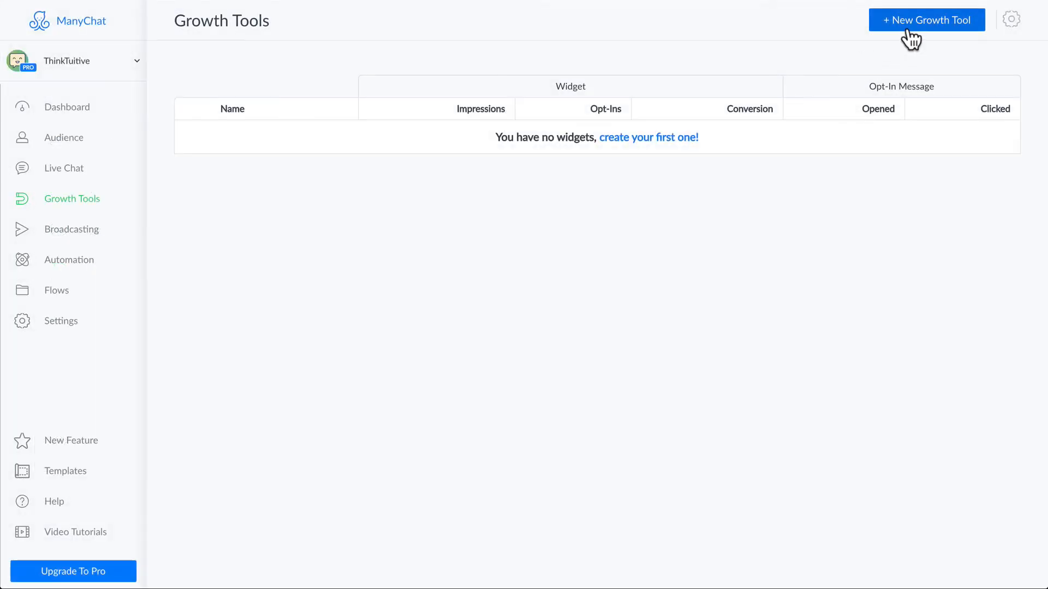
- Create a new growth tool of type Button, set its background to White, and open its submitted-state settings
click(907, 30)
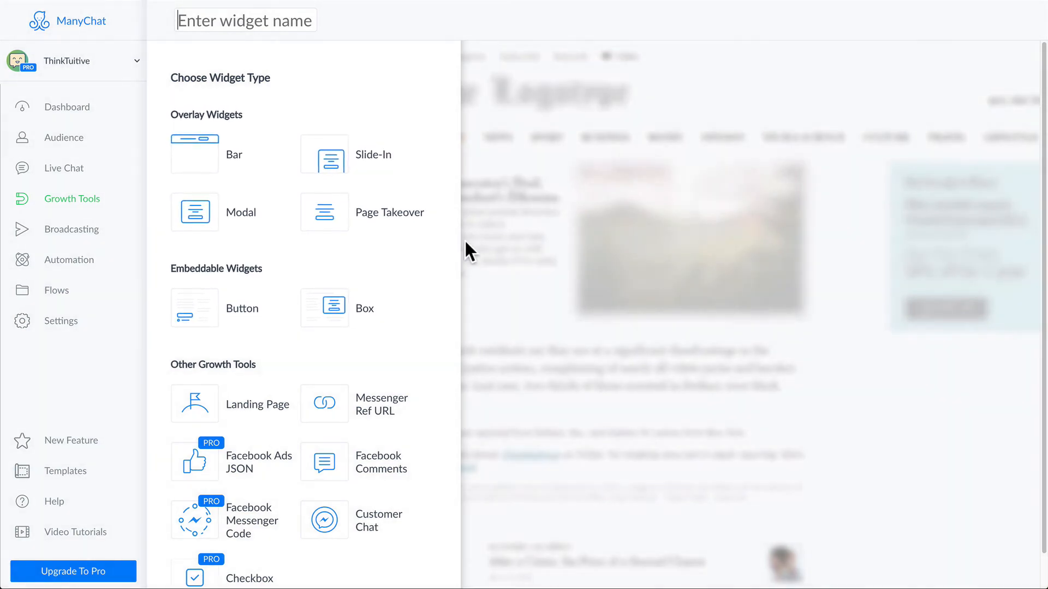
click(262, 322)
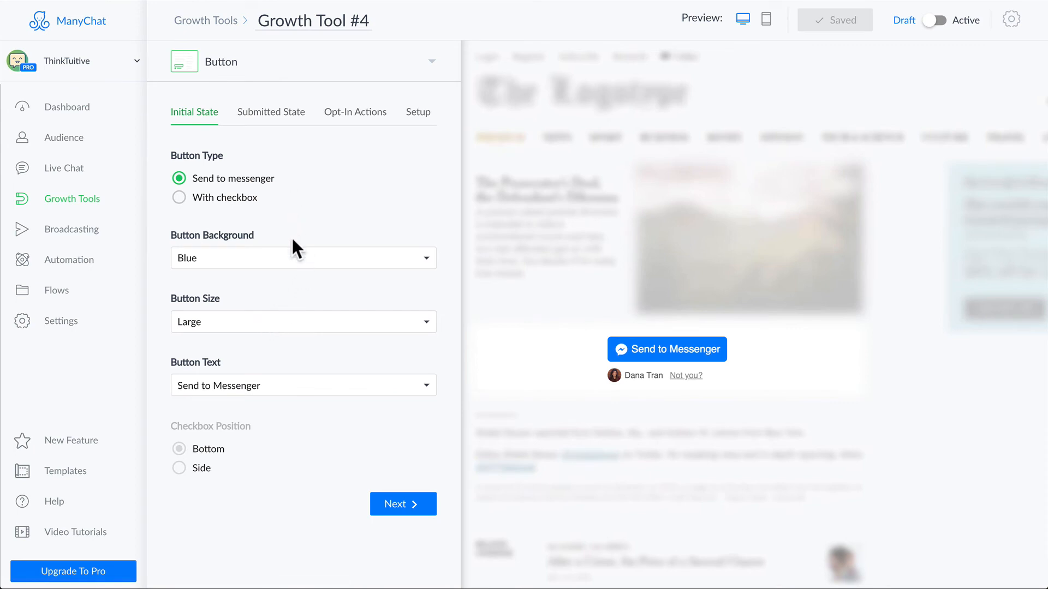
click(288, 255)
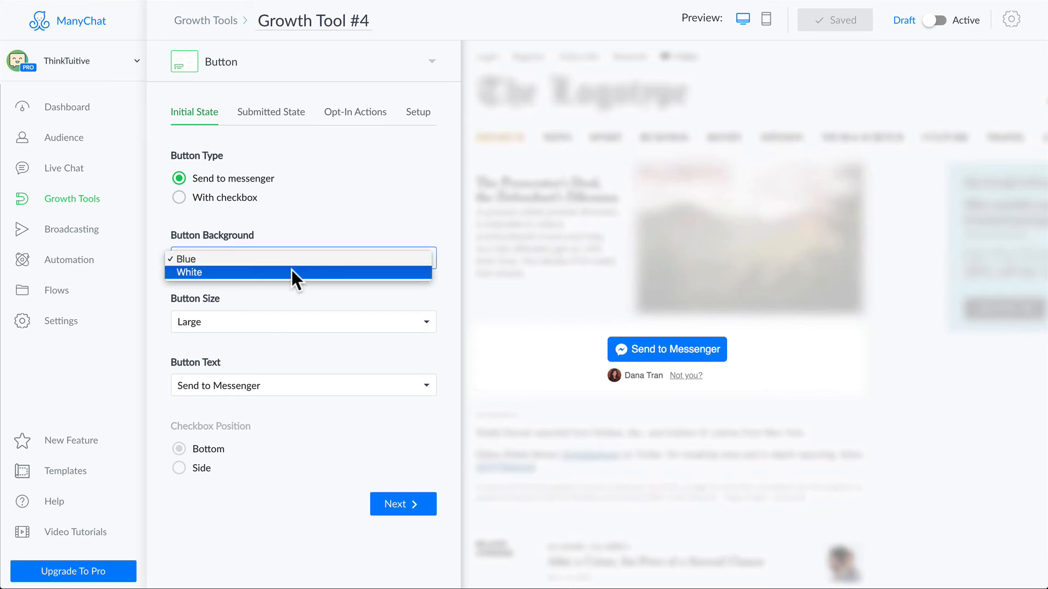
click(292, 271)
click(276, 321)
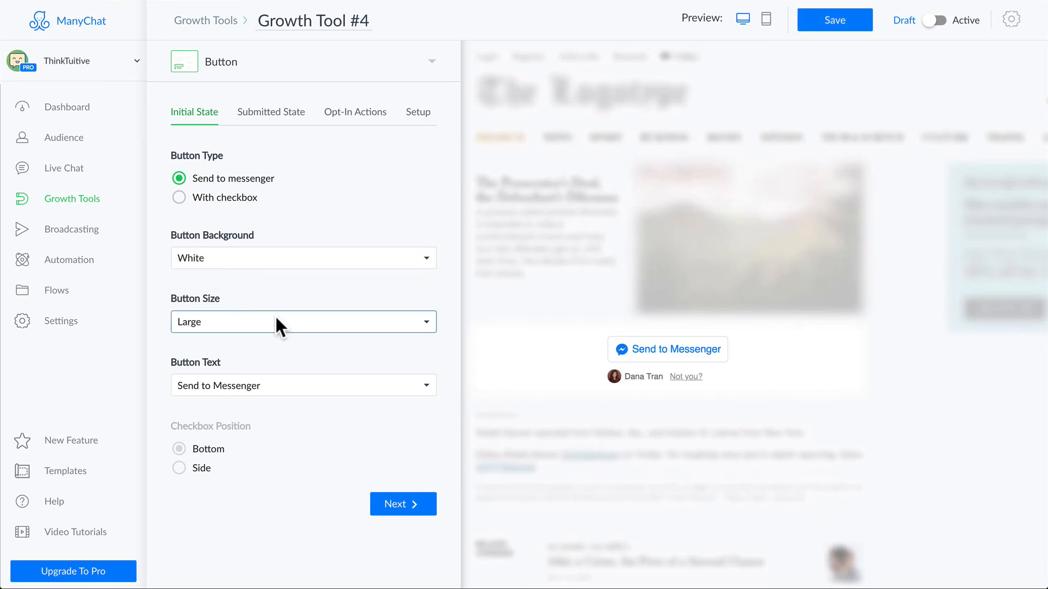
click(294, 129)
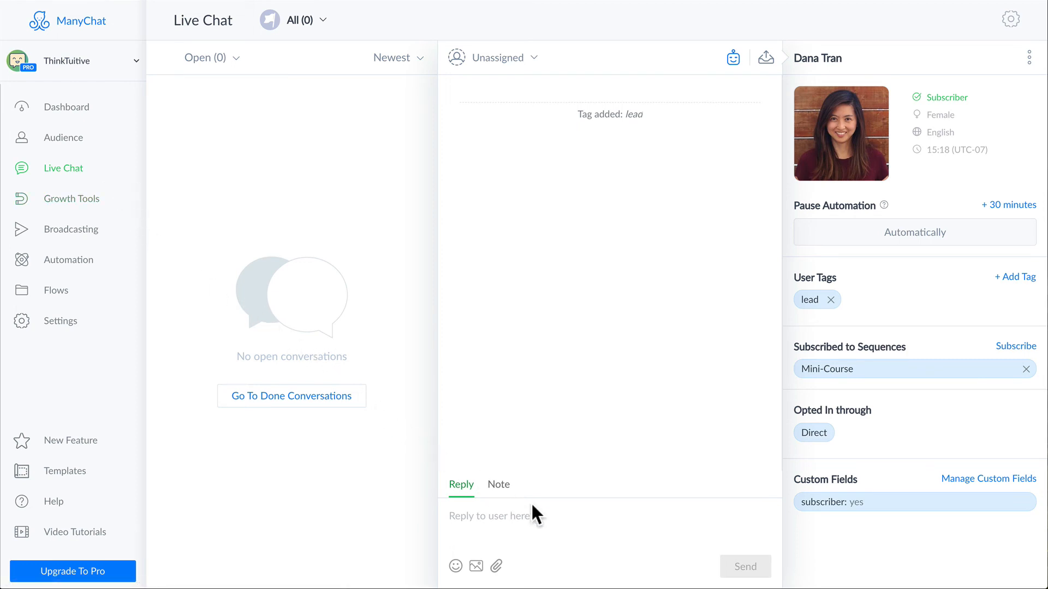
- Send the reply "Hi!" to the subscriber in Live Chat
click(576, 523)
text(Hi!)
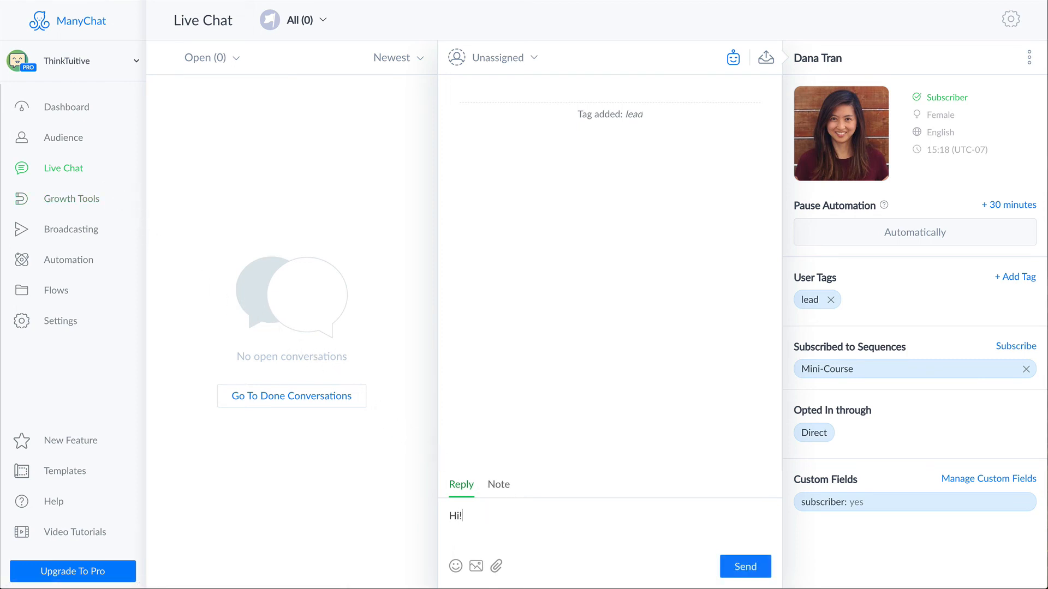
key(Return)
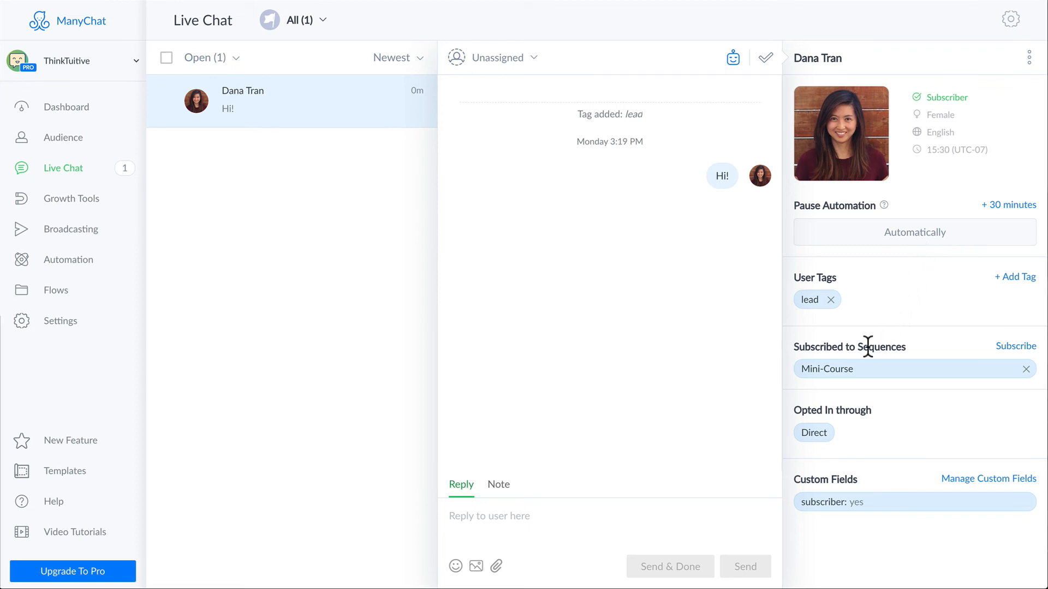
- Open the note entry for the live chat conversation, and open the inbox of the ThinkTuitive Facebook page
click(507, 491)
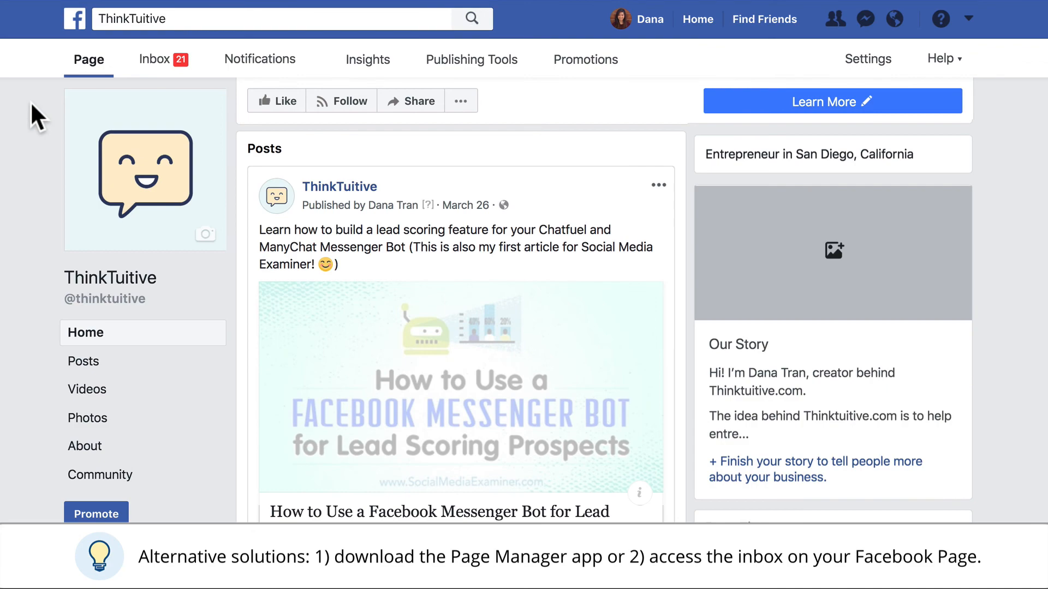
click(178, 75)
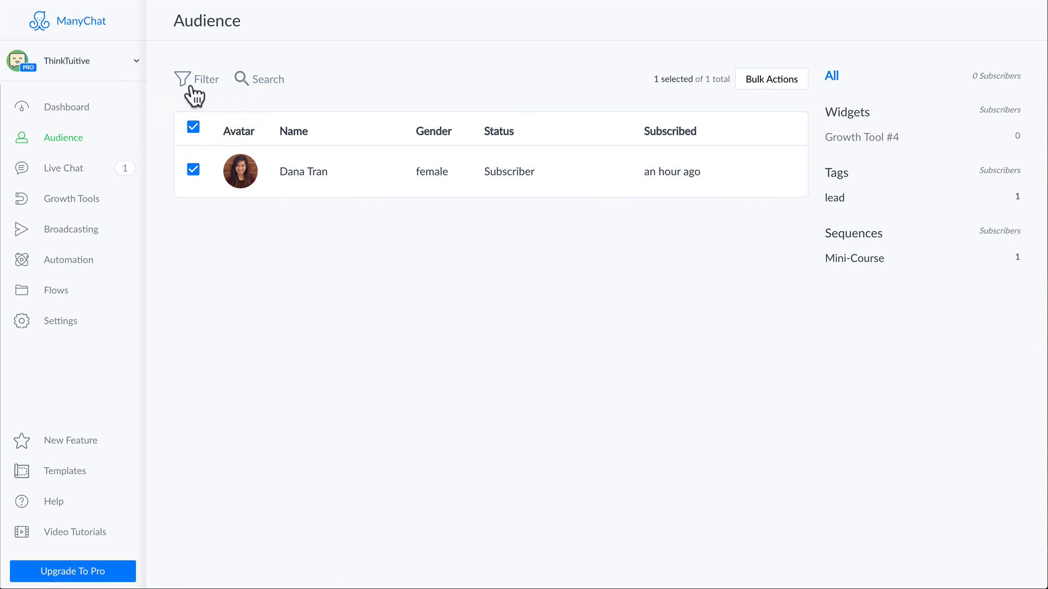
- Open the subscriber's profile in the ManyChat audience list and set the custom field "subscriber" to "no"
click(302, 190)
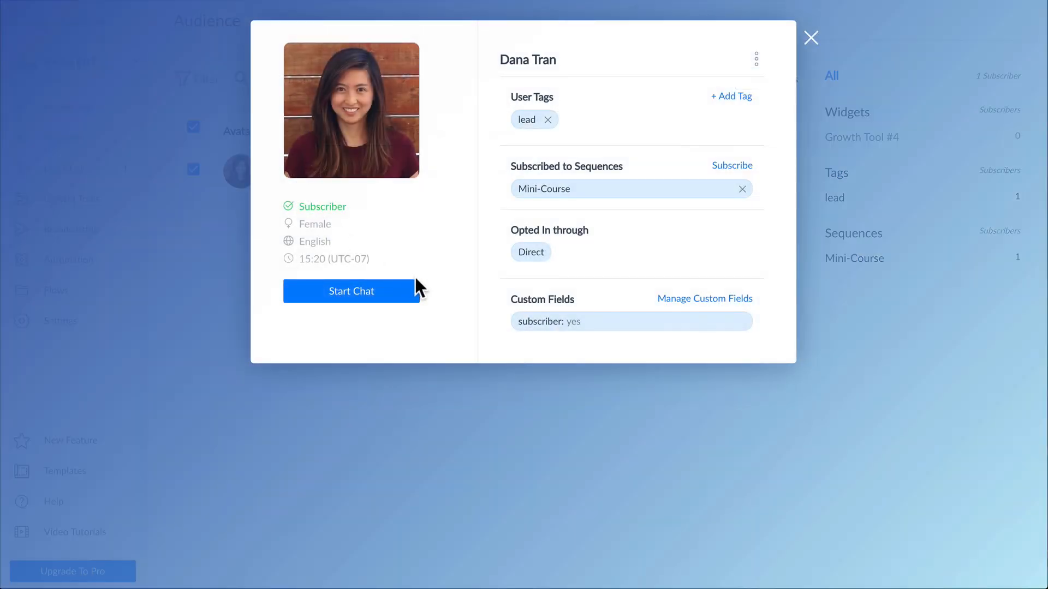
click(598, 333)
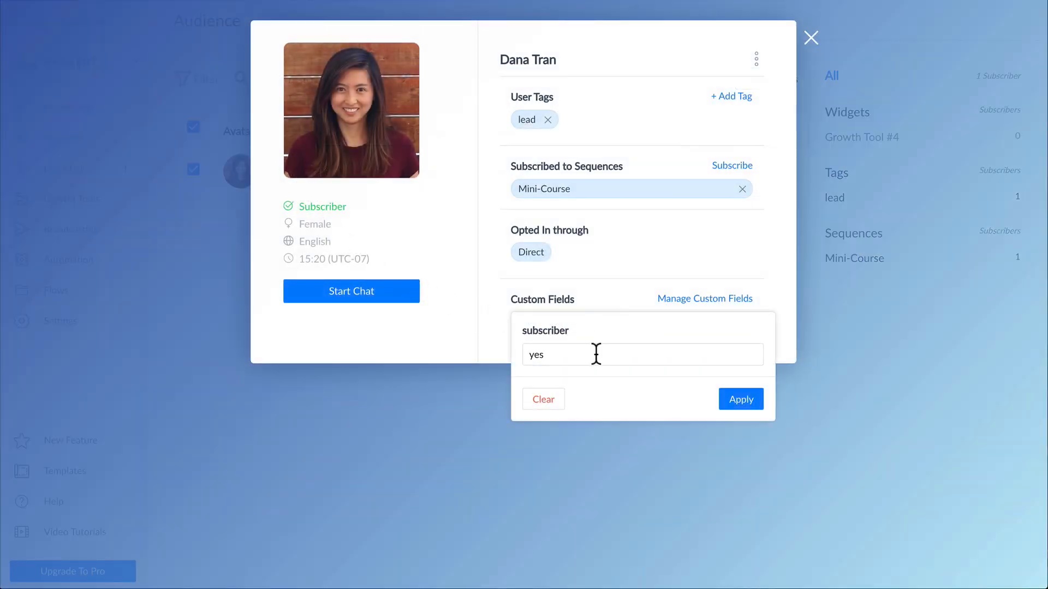
click(597, 355)
text(no)
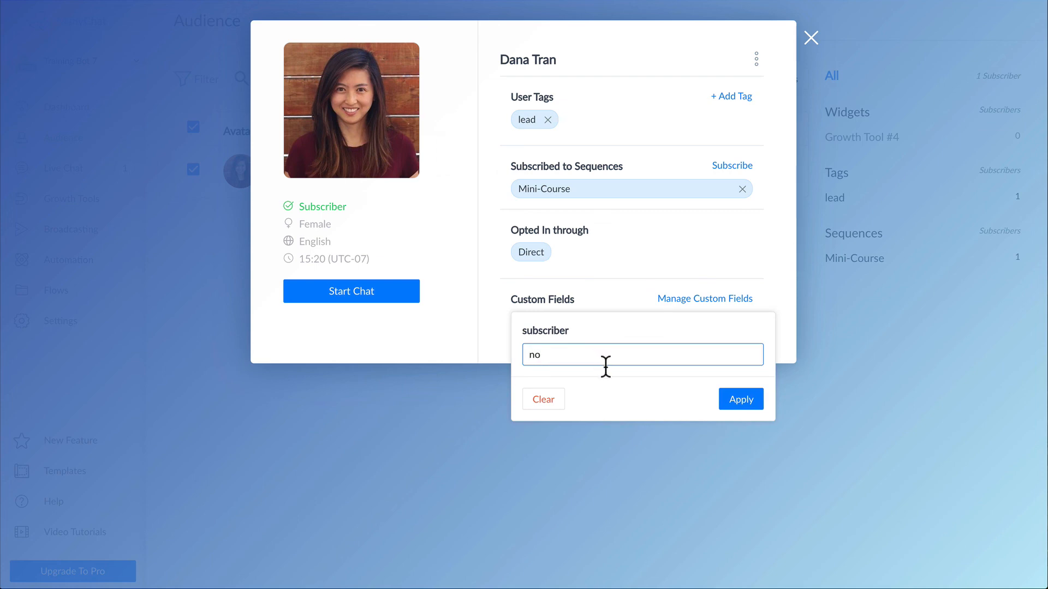
click(732, 406)
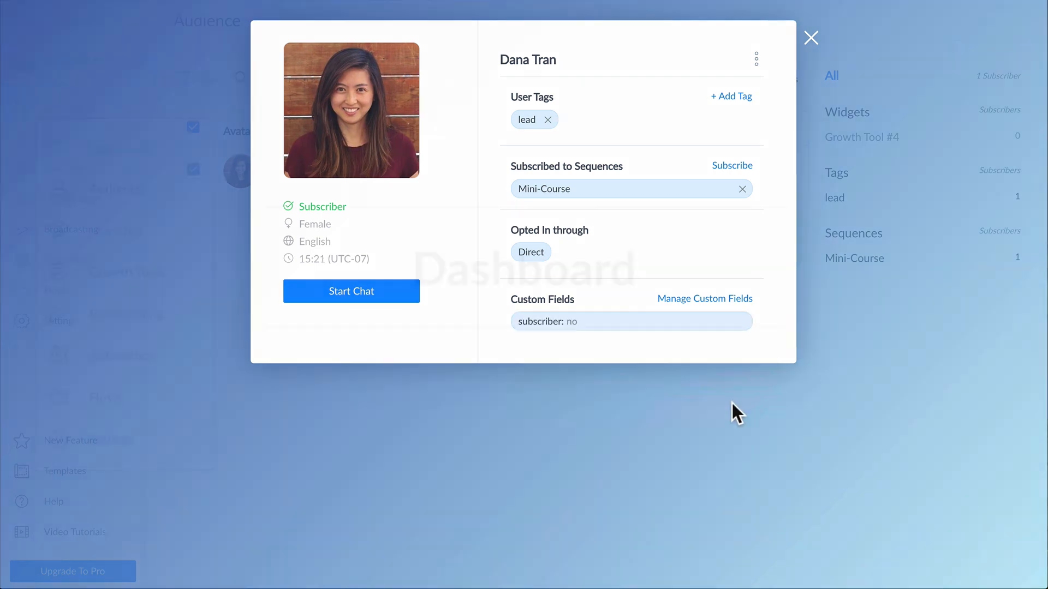